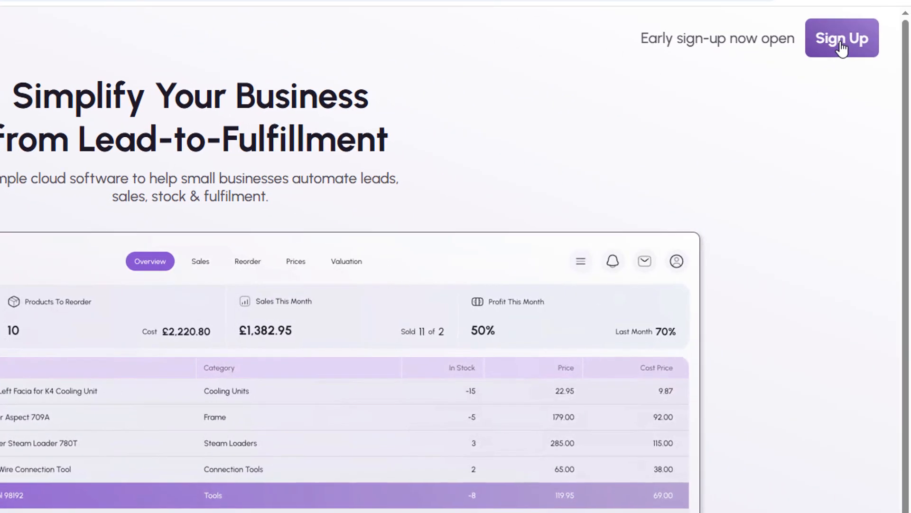
Sign up for a new account with the owner's first and last name, business name OB Products Ltd, email and account password.
click(841, 48)
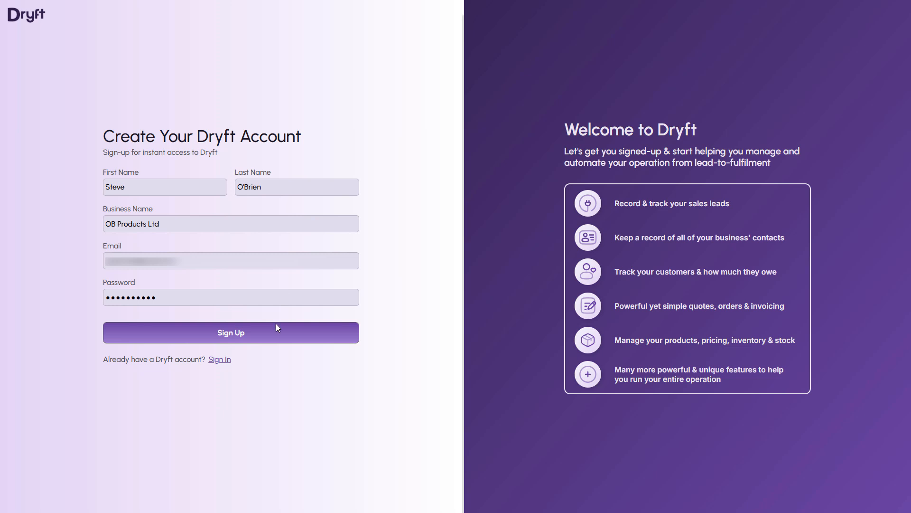
click(299, 336)
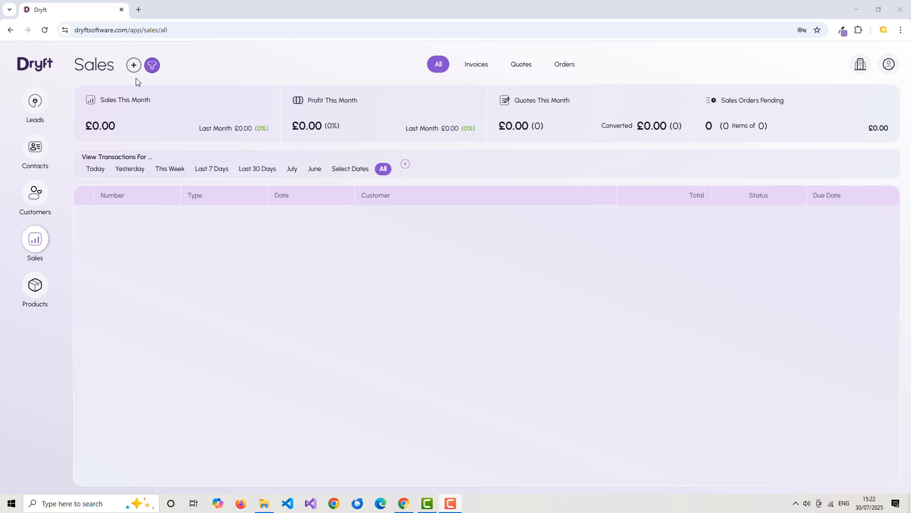
Look through the Customers overview and the sales views for all transactions, invoices, quotes and orders.
click(36, 195)
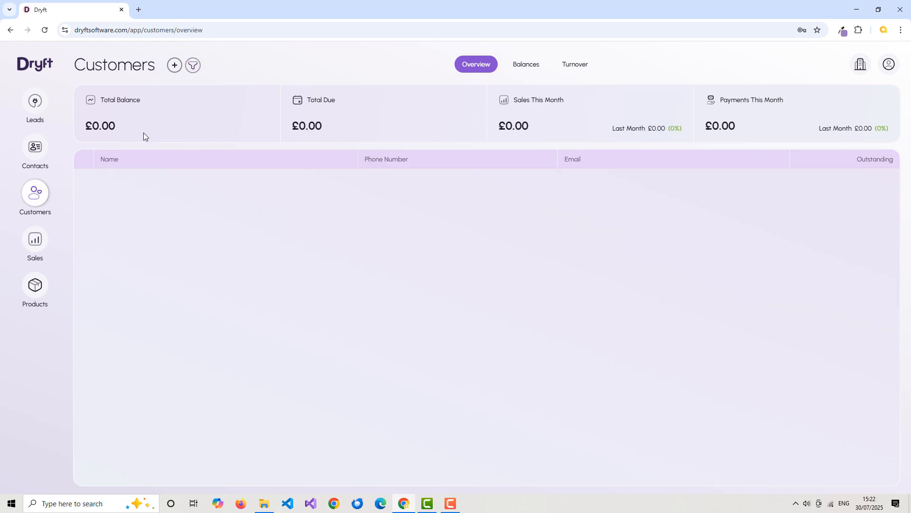
click(36, 238)
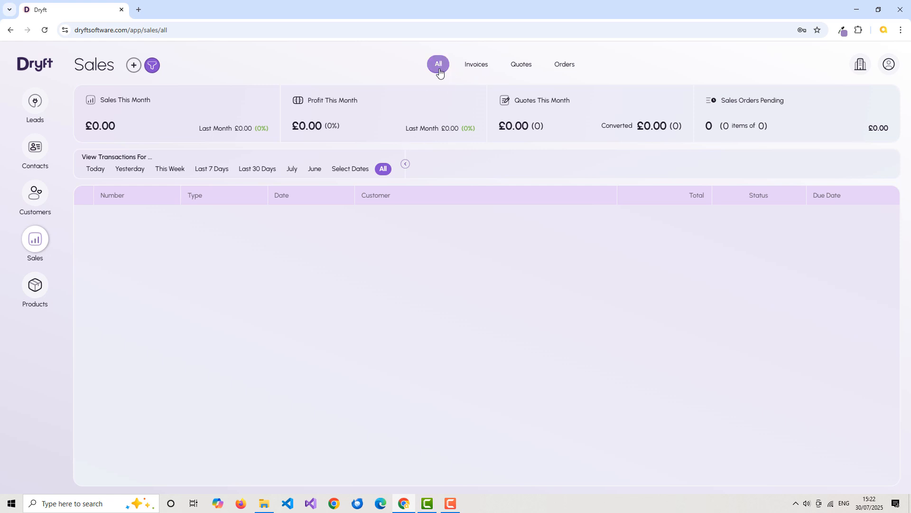
click(479, 66)
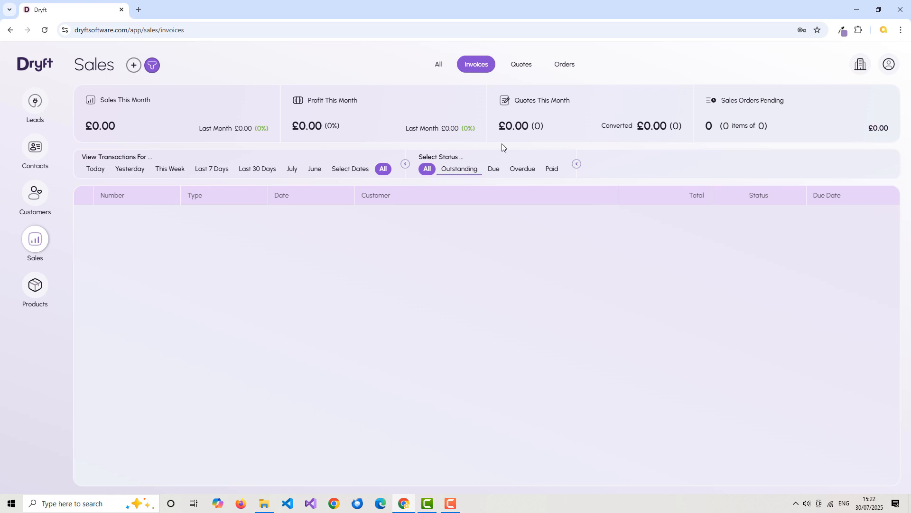
click(523, 70)
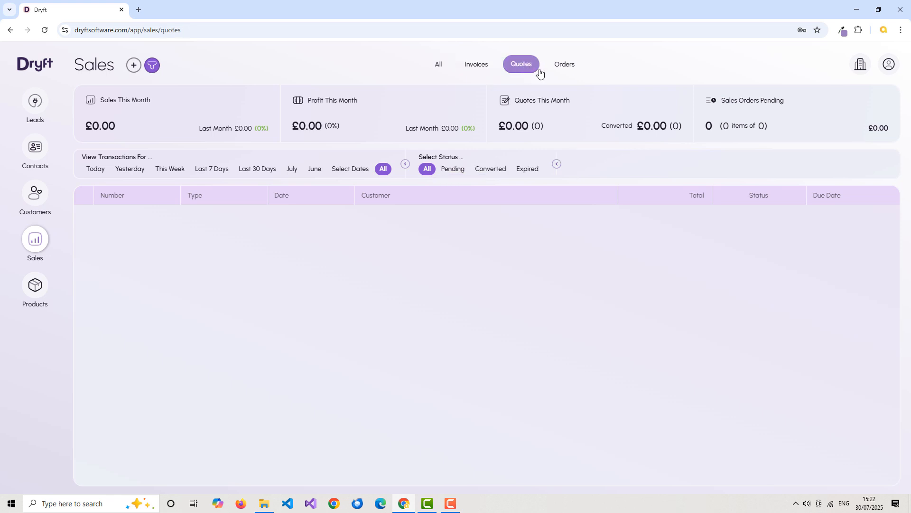
click(565, 69)
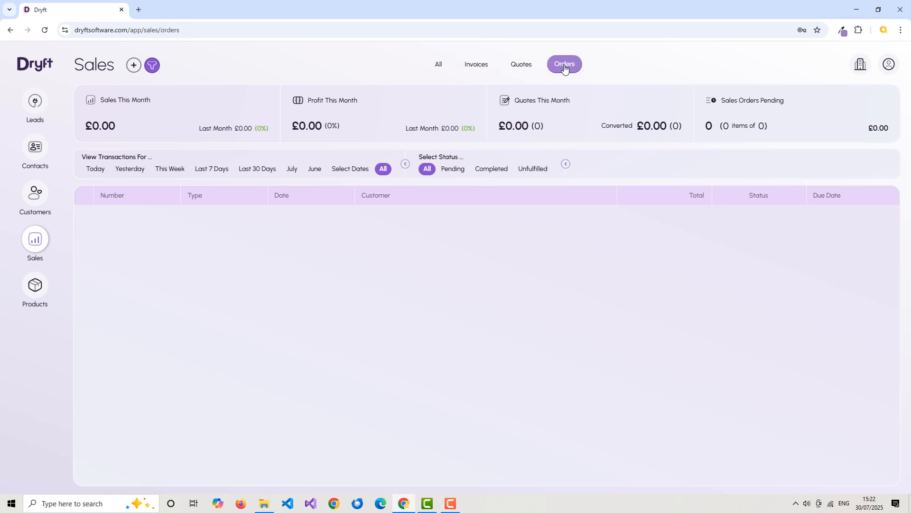
View the customer balances and inspect the filter for ageing balances by months or days old.
click(38, 200)
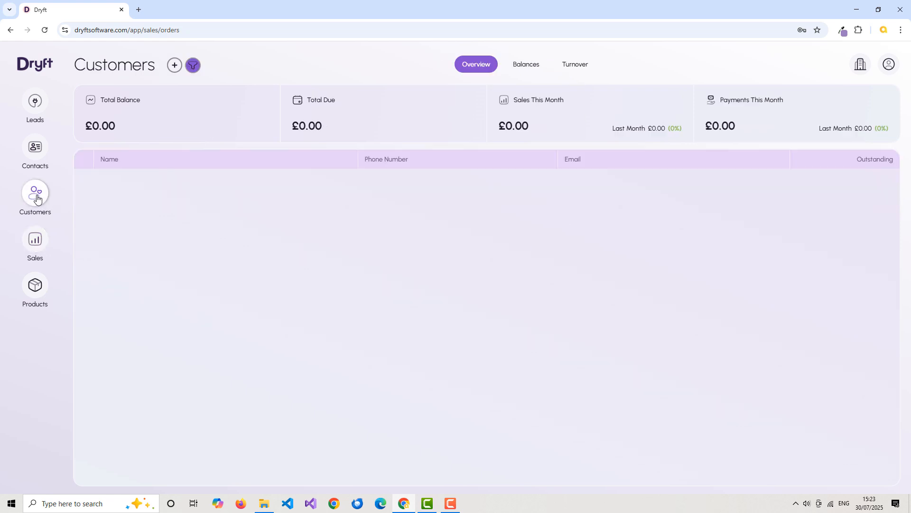
click(525, 69)
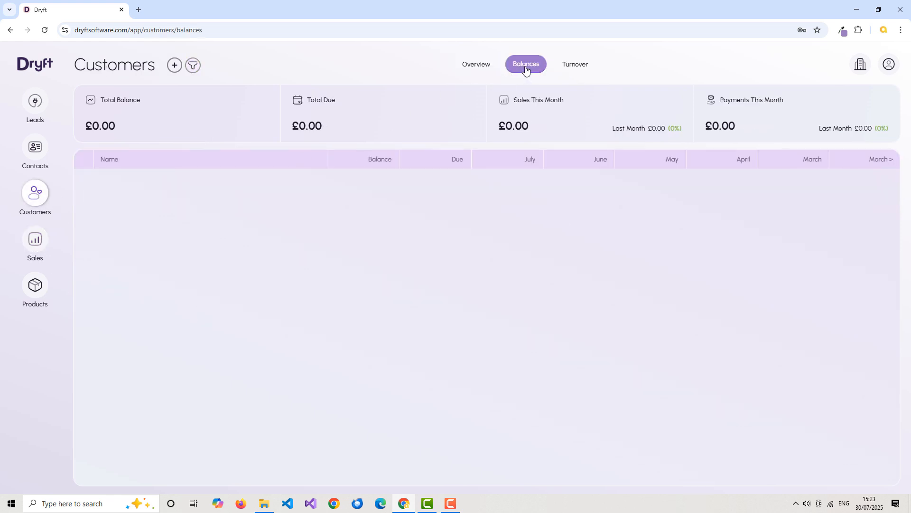
click(194, 69)
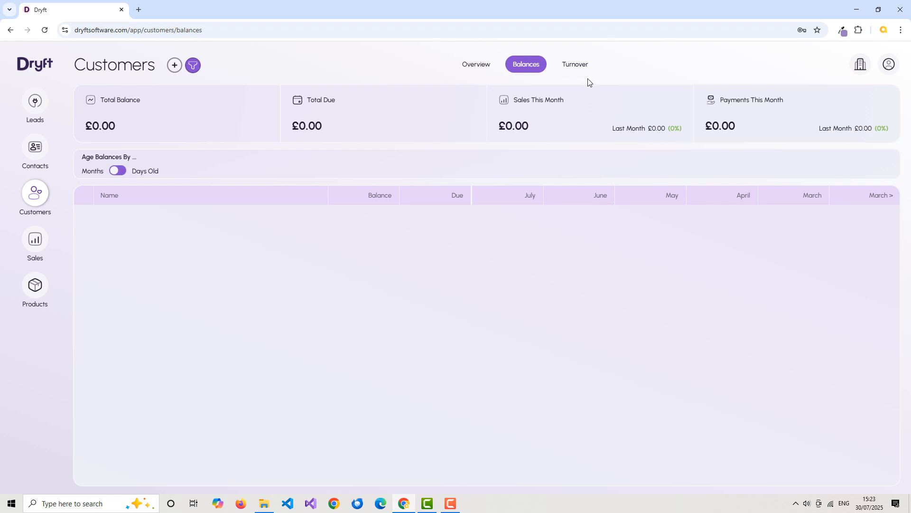
click(195, 67)
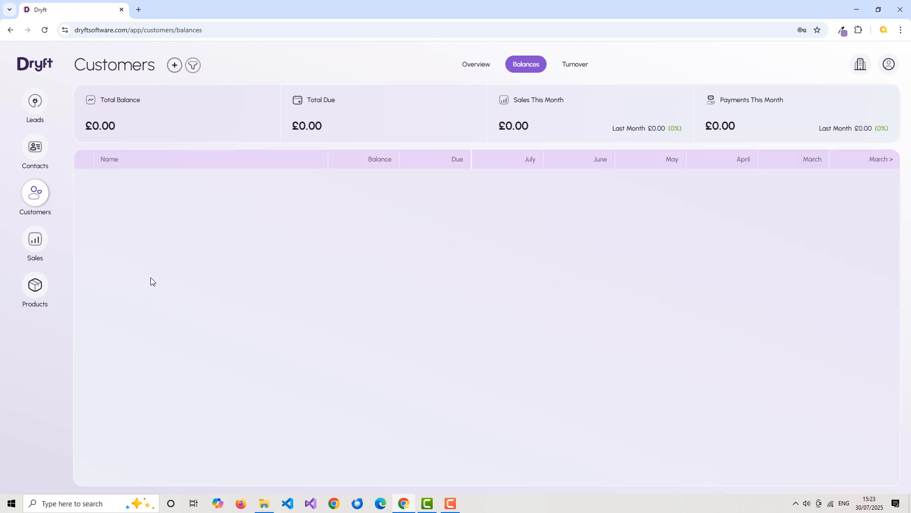
Start a new sales transaction and enter Richmond Technologies as the customer.
click(36, 240)
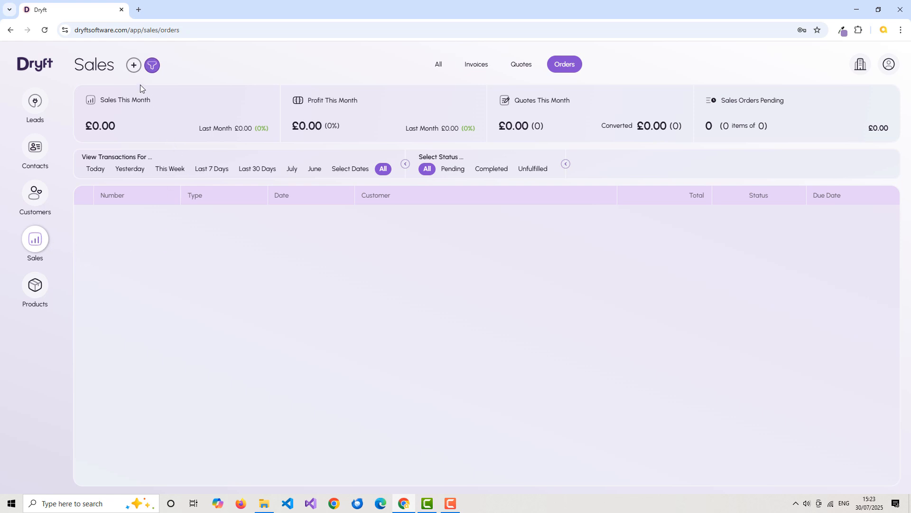
click(134, 65)
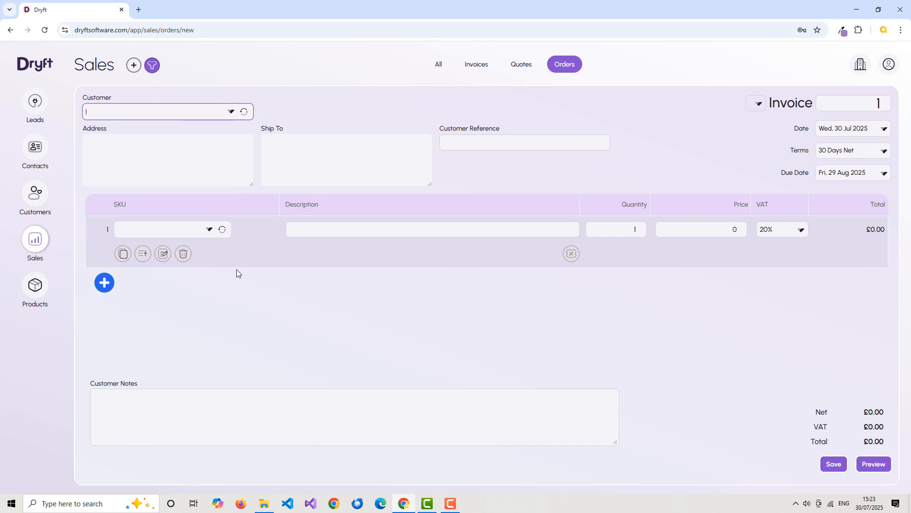
text(Richmond Technologies)
key(Tab)
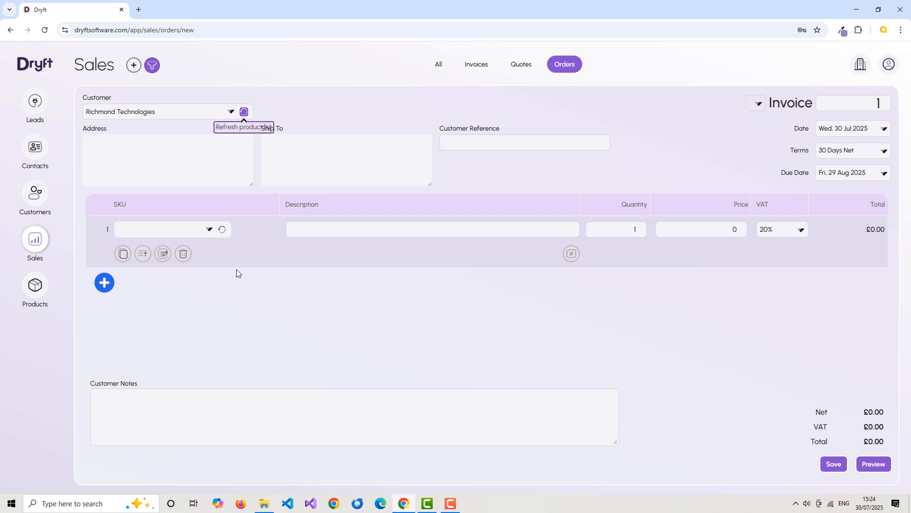
Fill in the customer's postal address and purchase order reference, leaving the shipping address empty.
key(Tab)
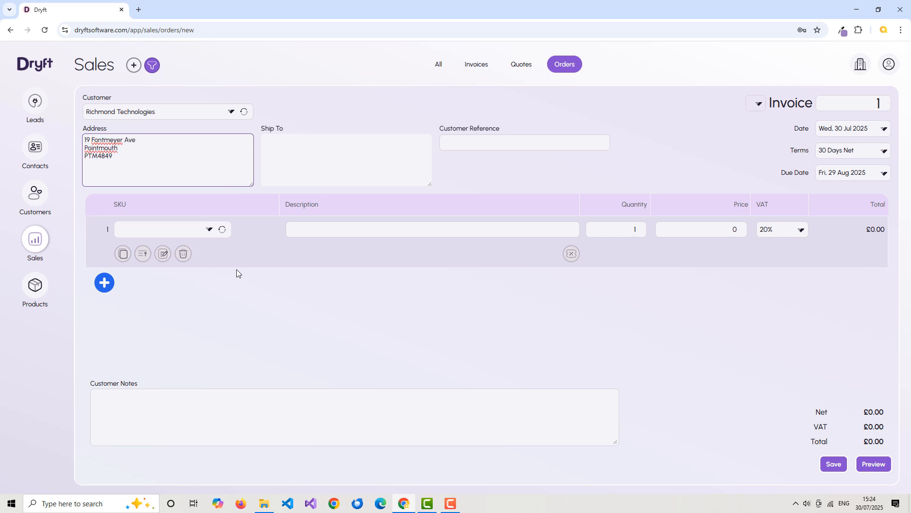
key(Tab)
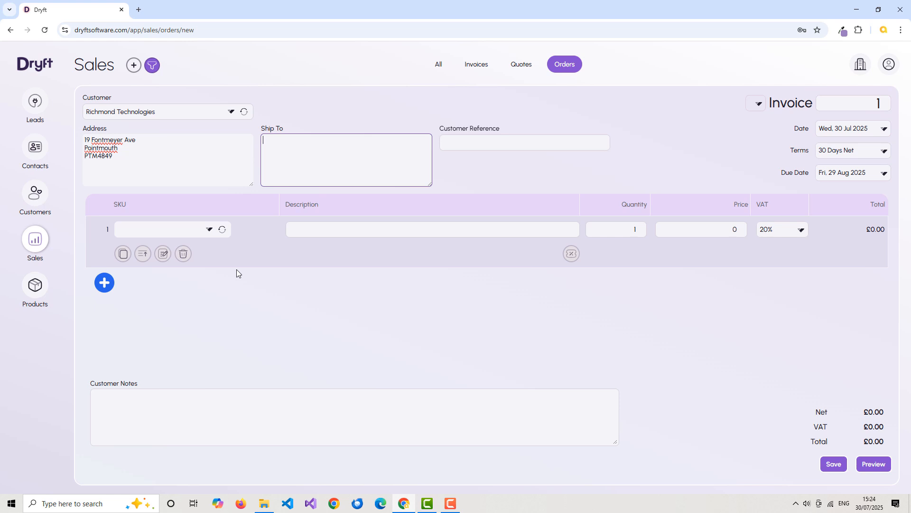
key(Tab)
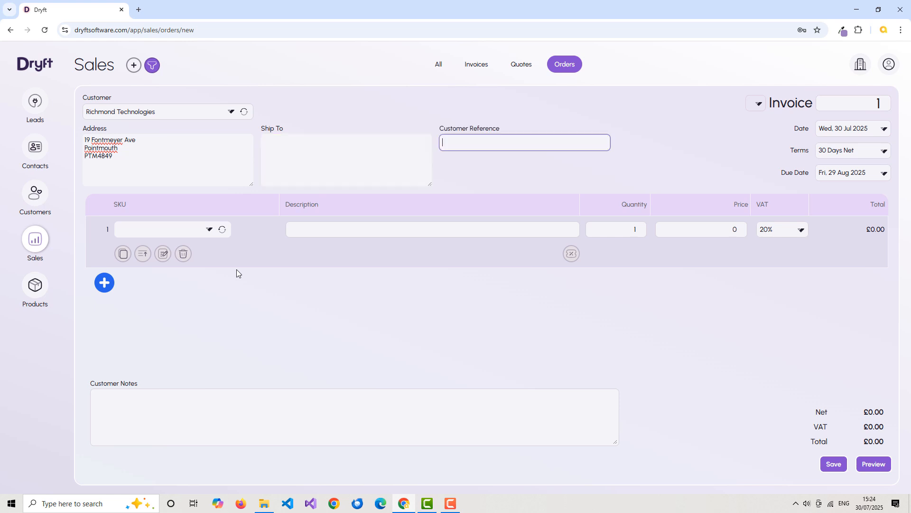
text(PO5059)
key(Tab)
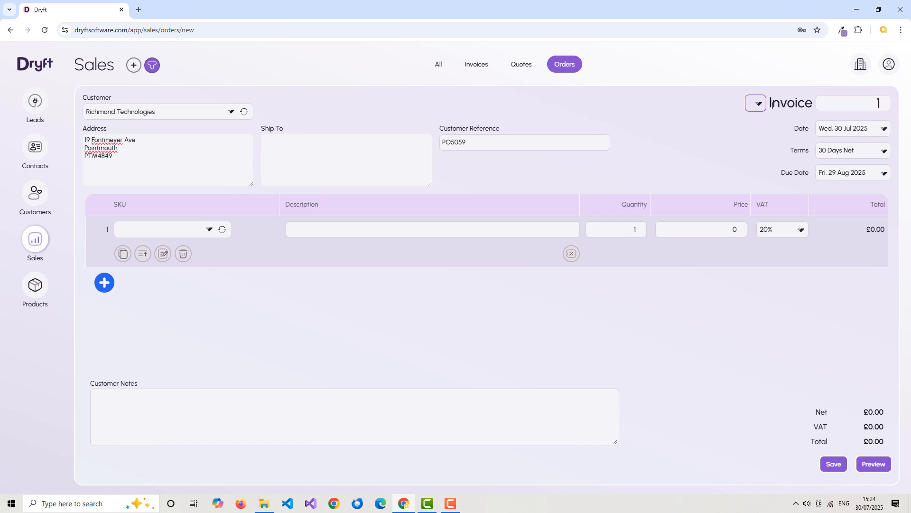
Change the transaction type to Quote and set the quote number to 500.
click(758, 104)
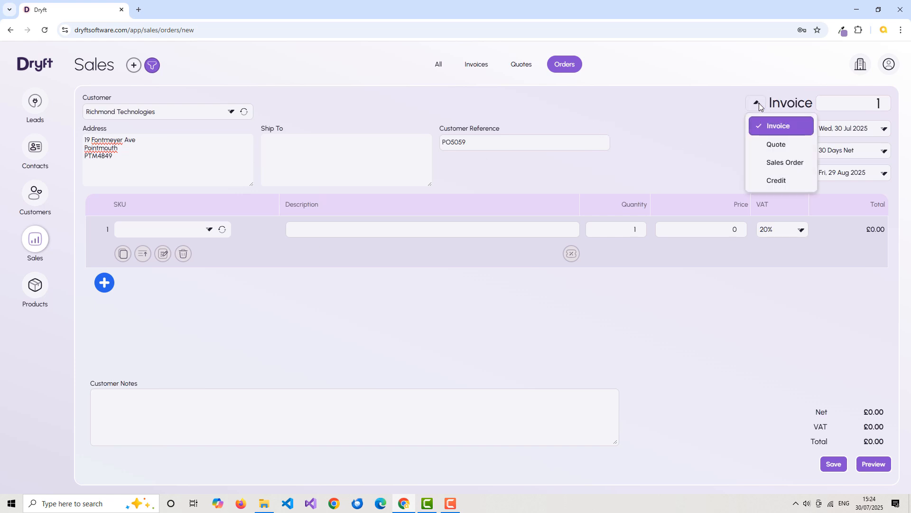
click(787, 143)
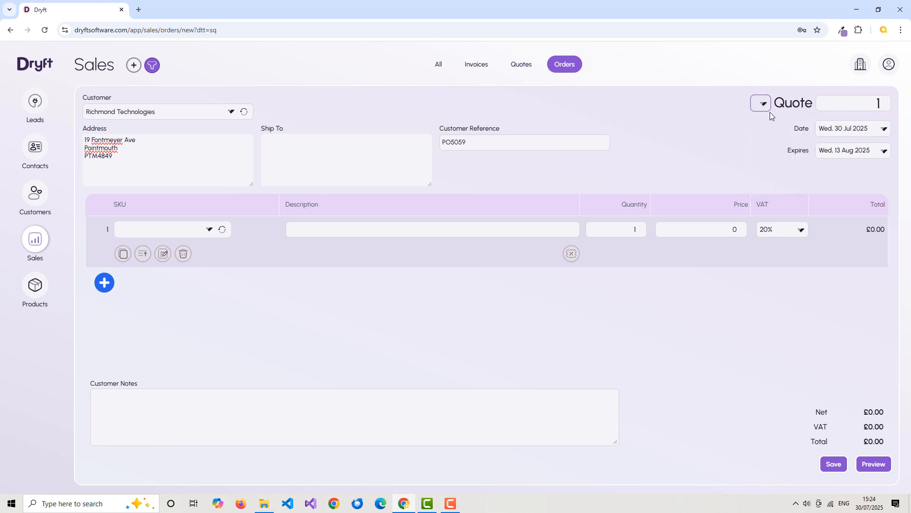
click(850, 103)
click(882, 106)
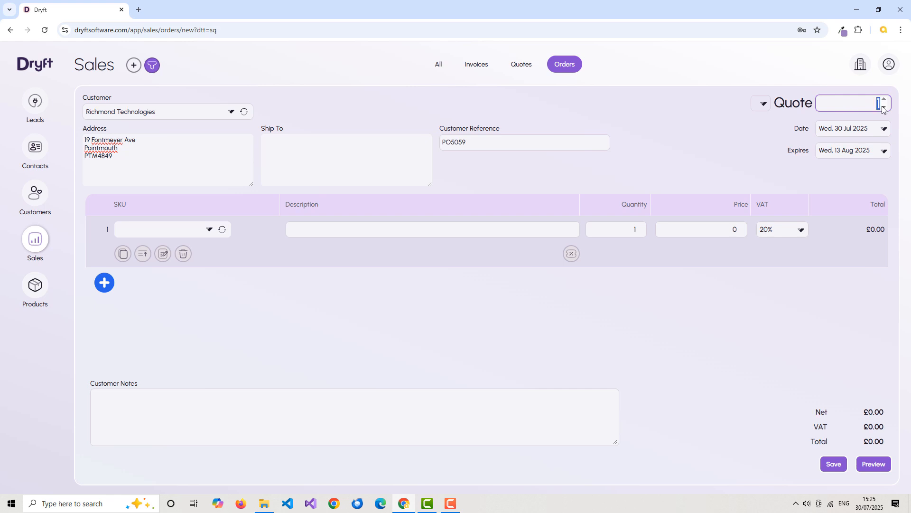
text(500)
key(Tab)
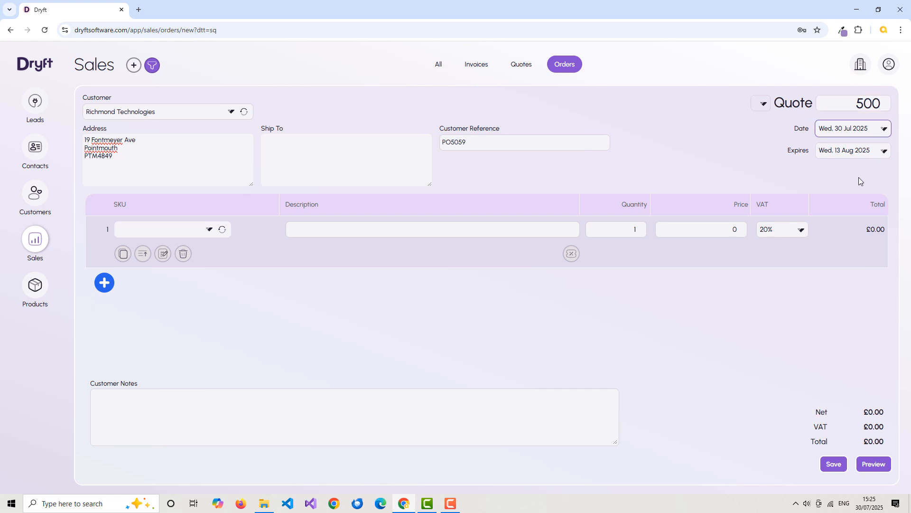
click(884, 131)
click(774, 125)
Enter SKU KLT-5501 and the description Widget 5501 on the first quote line.
click(147, 229)
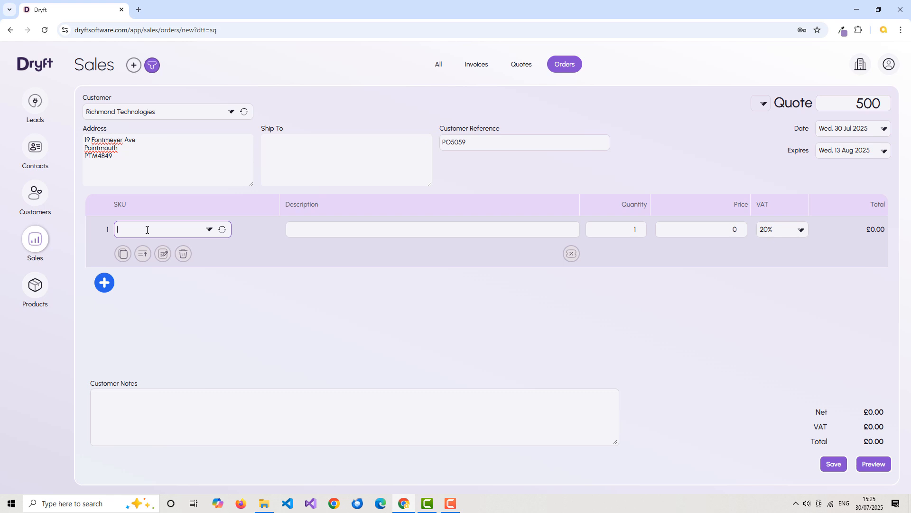
text(KLT-550)
key(Tab)
key(Tab)
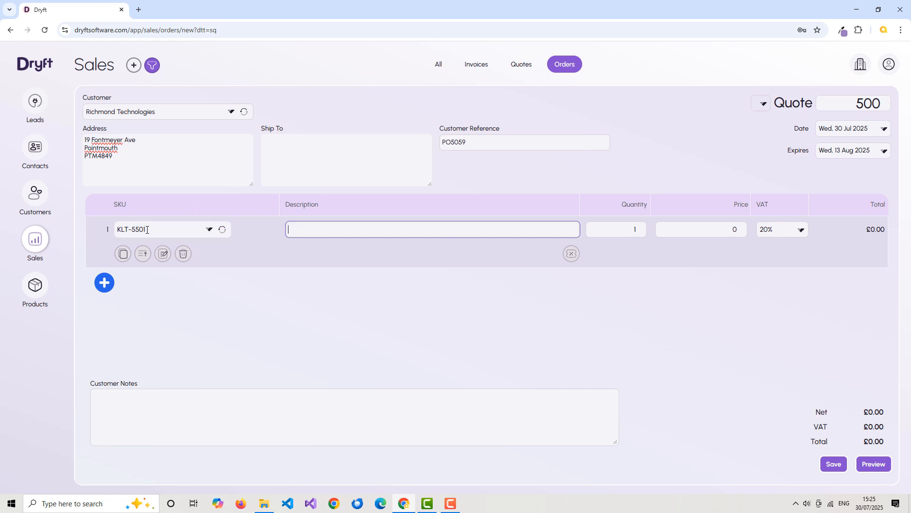
text(Widget 5501)
key(Tab)
Set the Widget 5501 line to quantity 5 and price 5 with Standard (20%) VAT.
key(BackSpace)
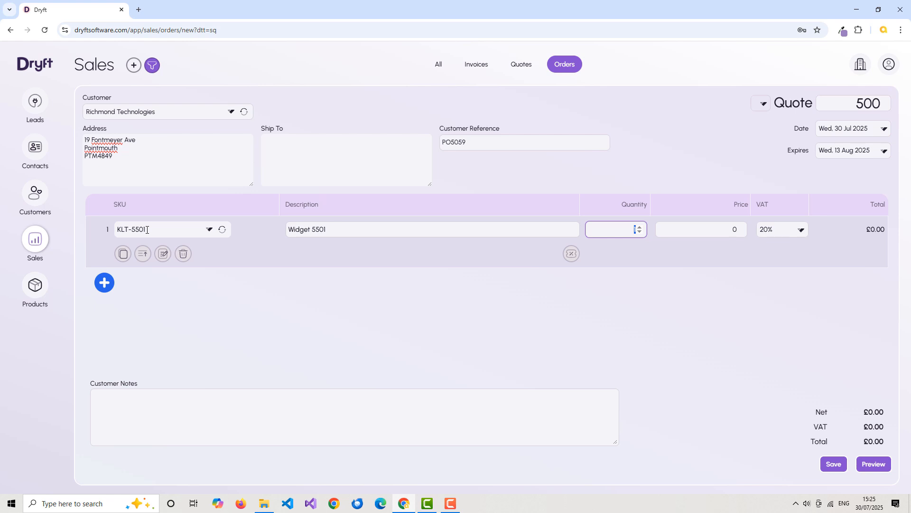
text(5)
key(Tab)
text(5)
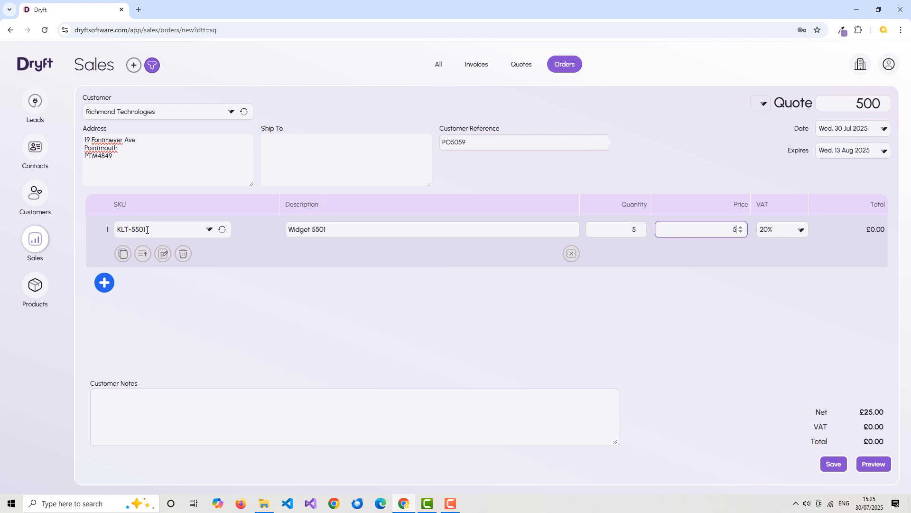
key(Tab)
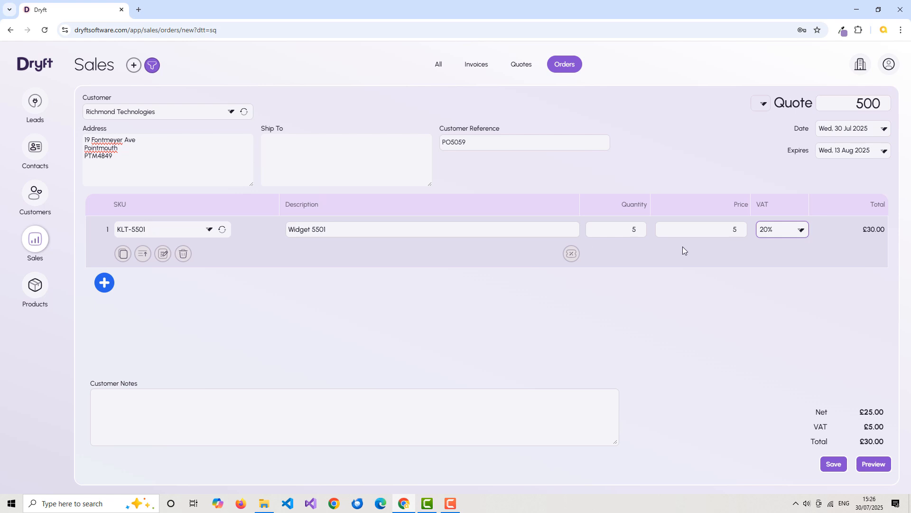
click(801, 231)
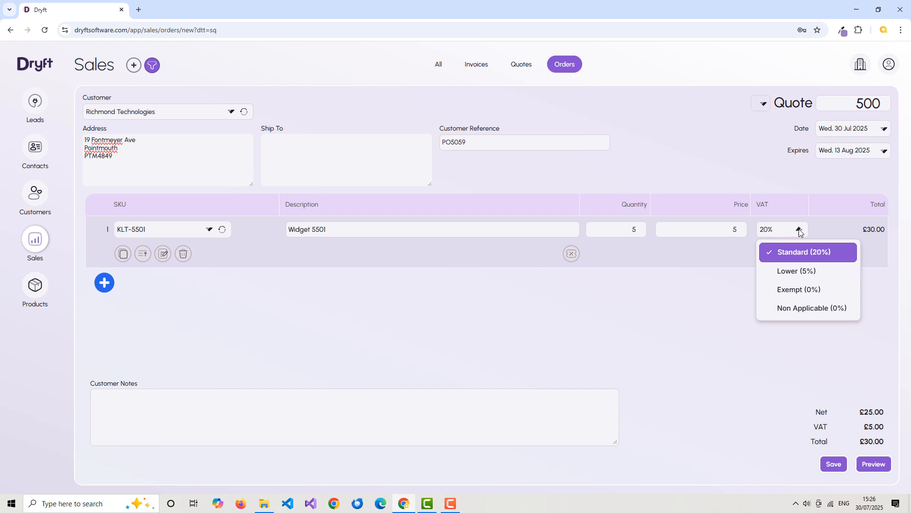
click(817, 255)
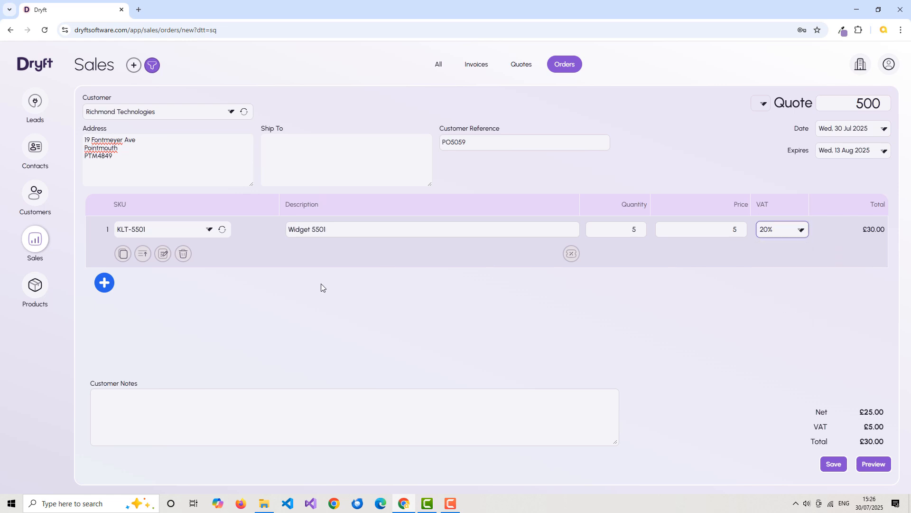
Add a discount of 7 to the Widget 5501 line, applied as a percentage.
click(573, 257)
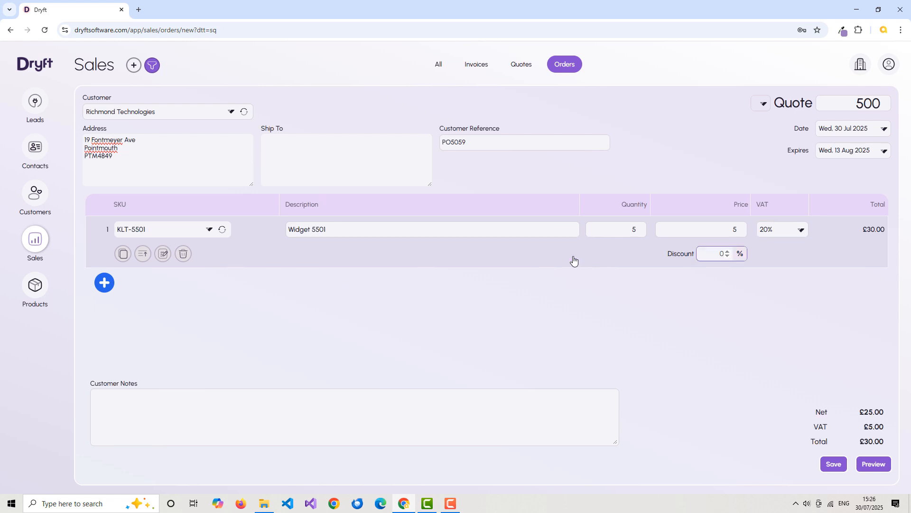
double_click(723, 253)
text(7)
key(Tab)
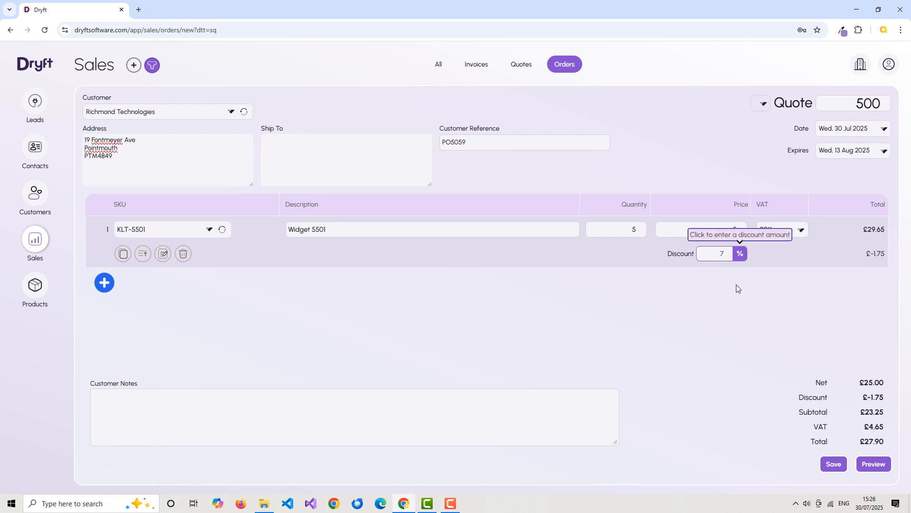
click(741, 255)
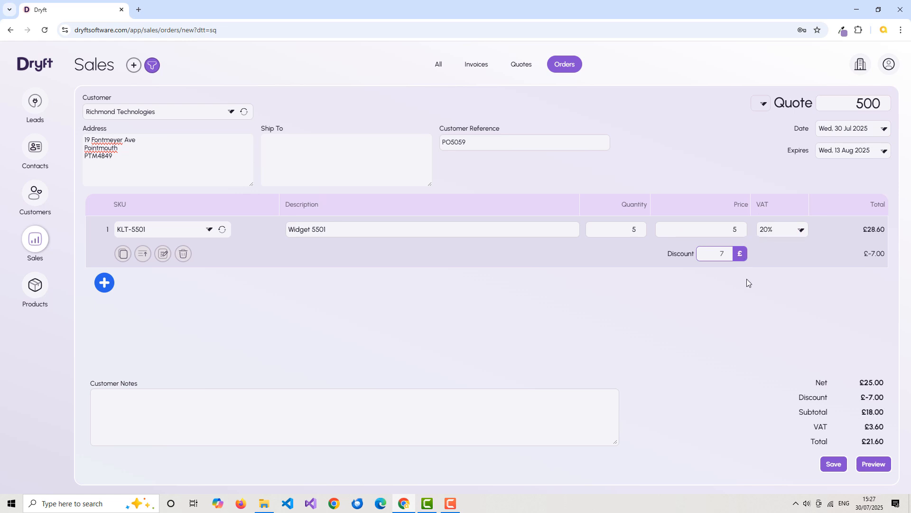
click(741, 255)
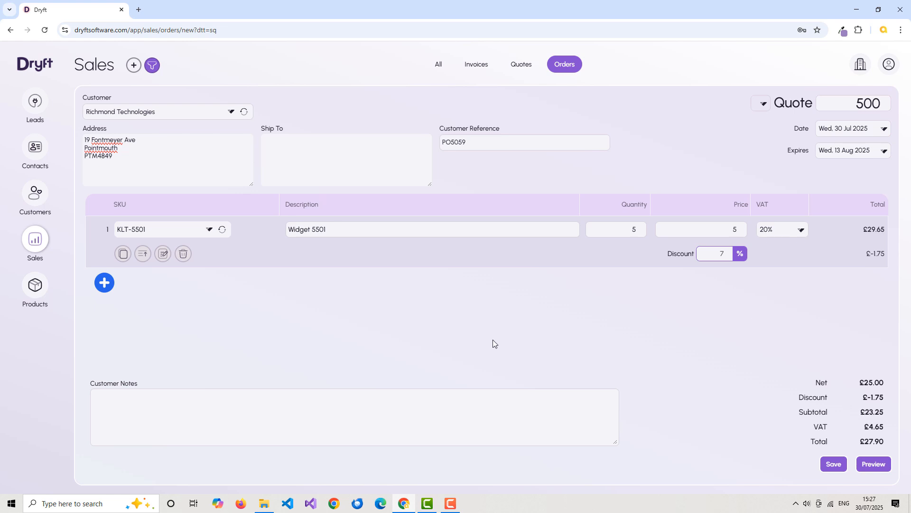
Add the customer note "Thank you for your interest." to the quote.
click(143, 401)
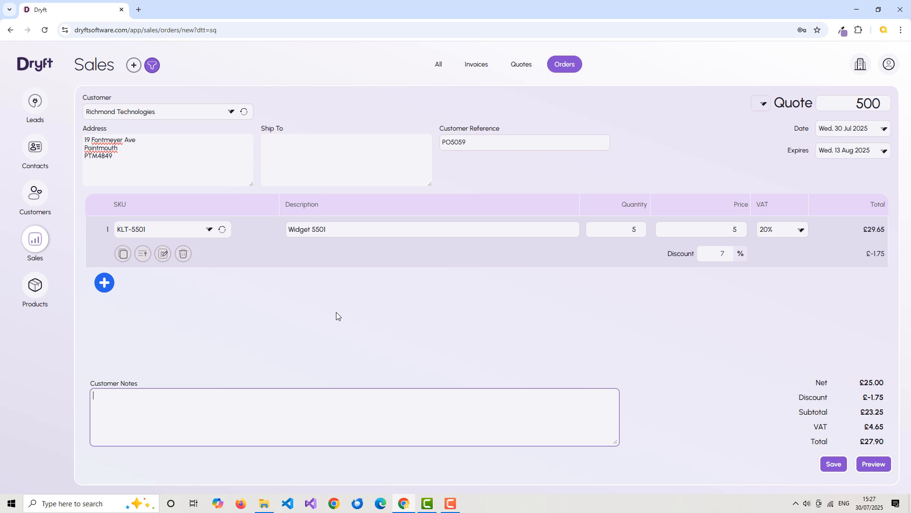
text(Thank you for your interest.)
key(Tab)
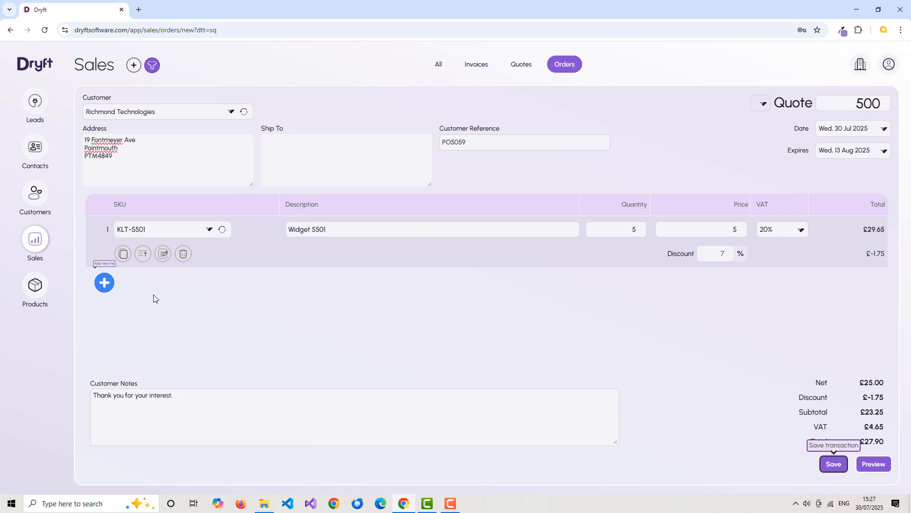
Save the Richmond Technologies quote and preview its printable document, closing the preview when done.
click(836, 465)
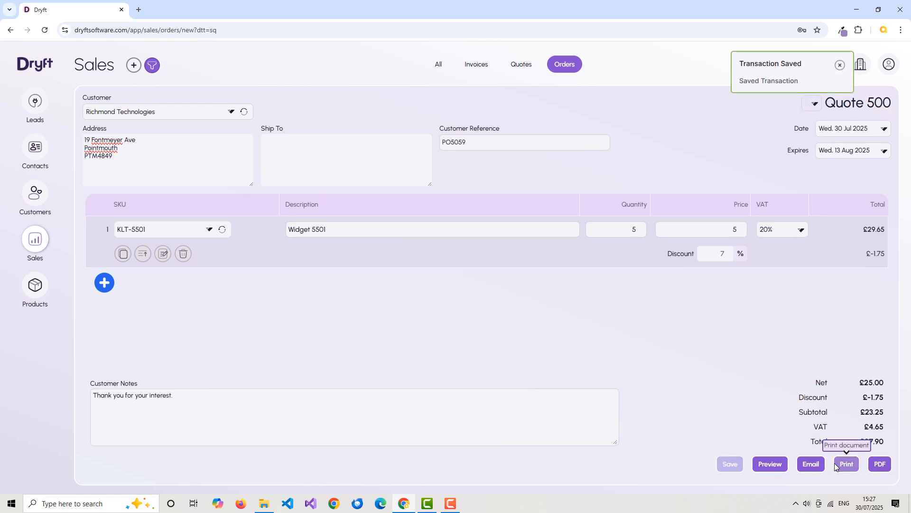
click(778, 463)
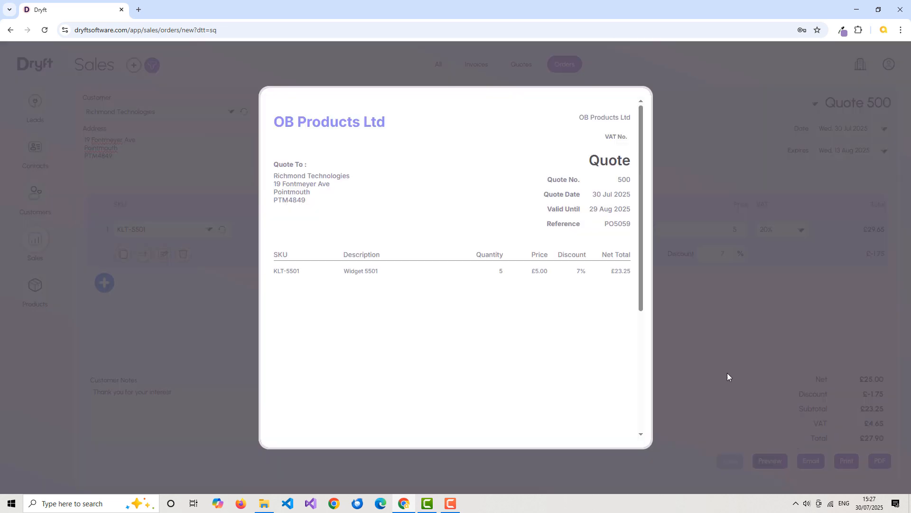
click(750, 357)
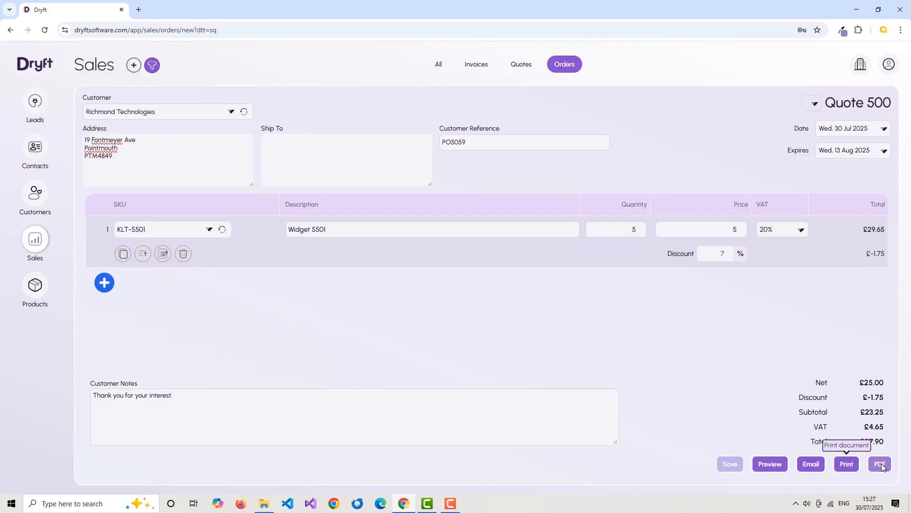
click(774, 463)
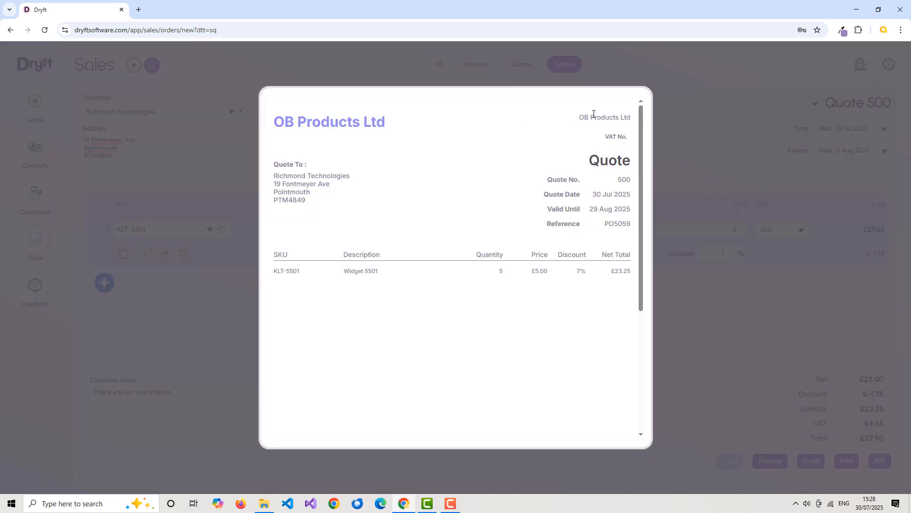
click(689, 171)
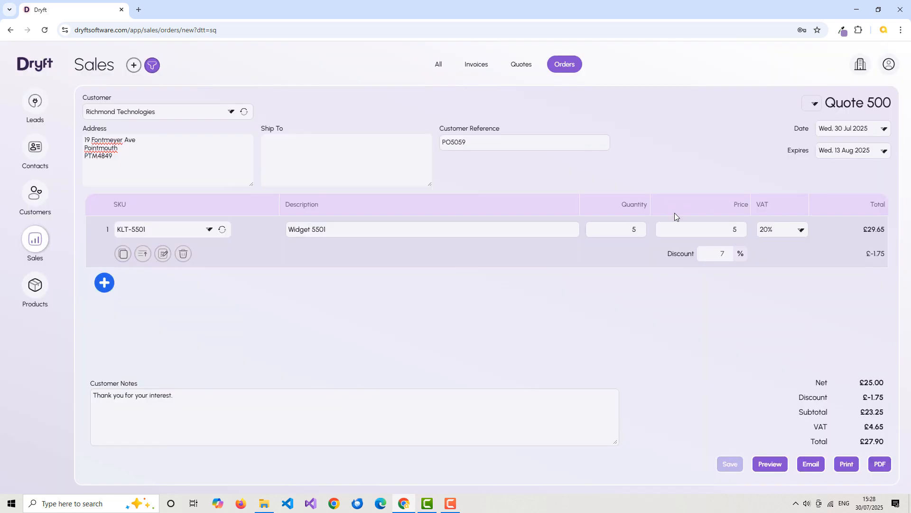
View the company details form for OB Products Ltd and close it without editing.
click(861, 68)
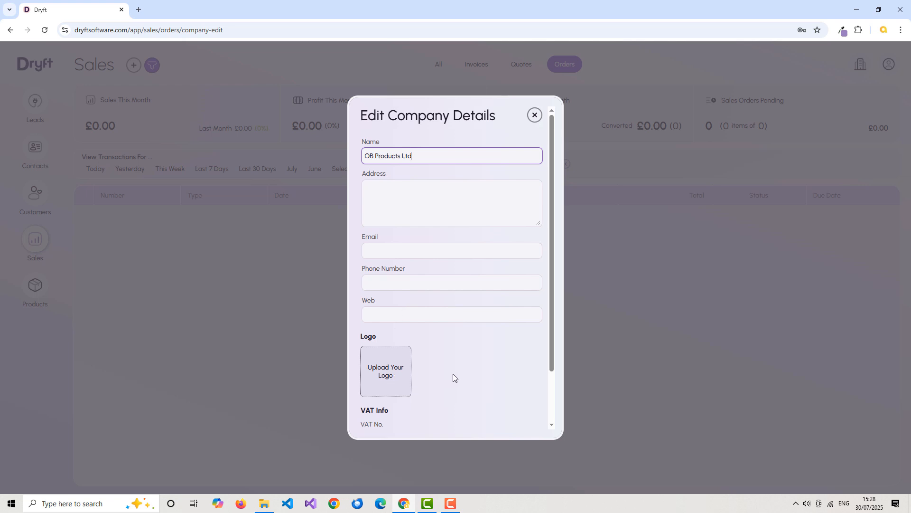
click(534, 116)
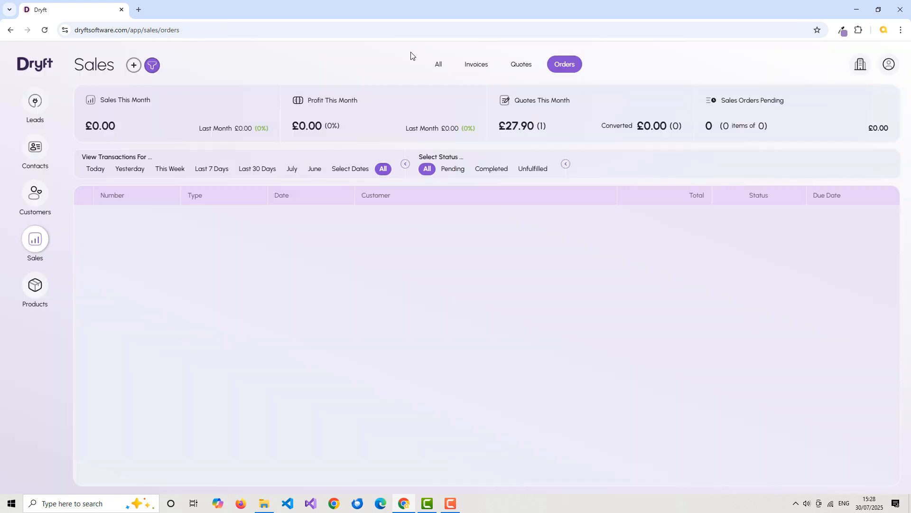
Find the Richmond Technologies quote among the quotes and convert it to a Sales Order.
click(522, 65)
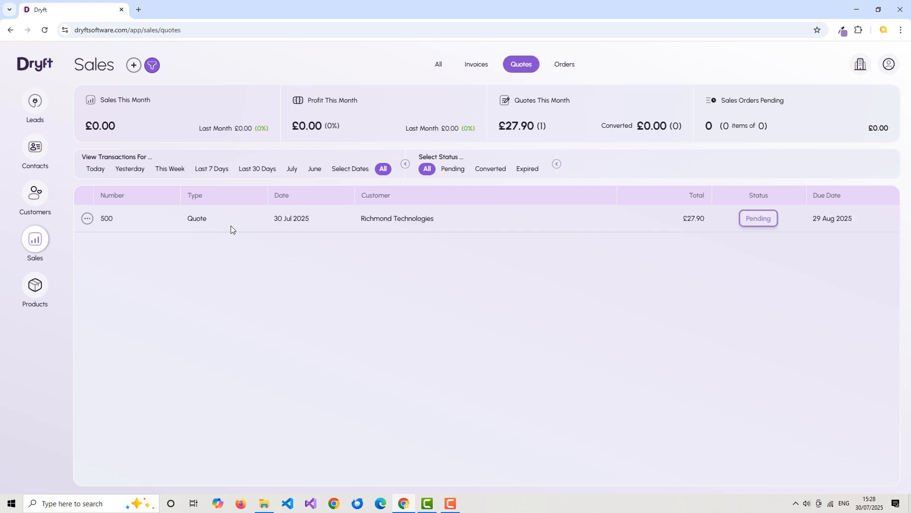
click(227, 219)
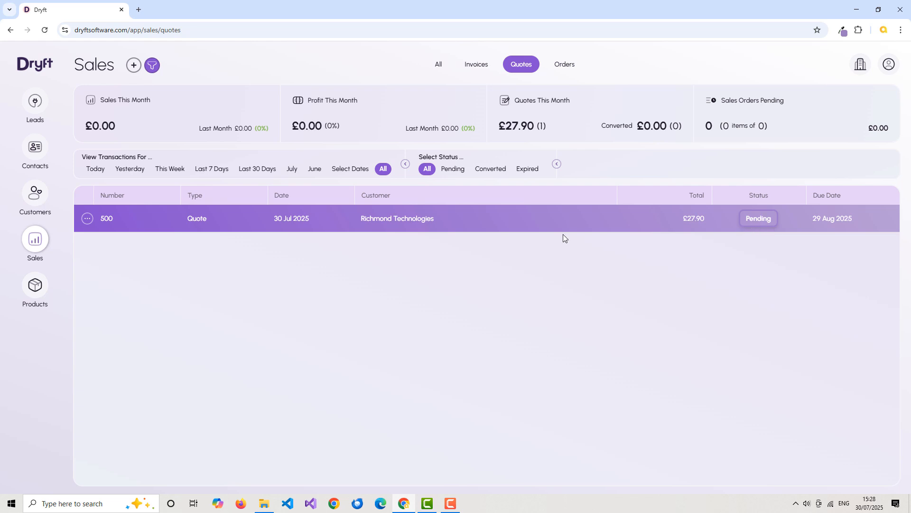
click(87, 219)
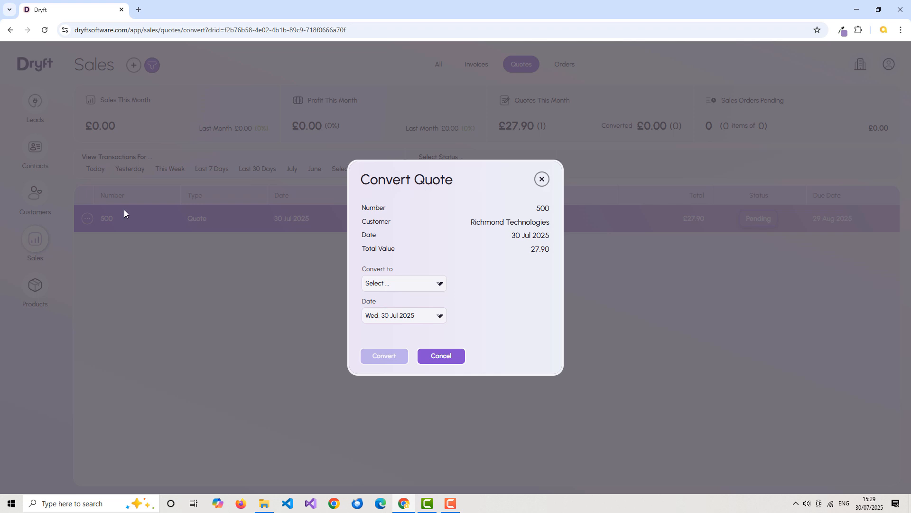
click(440, 284)
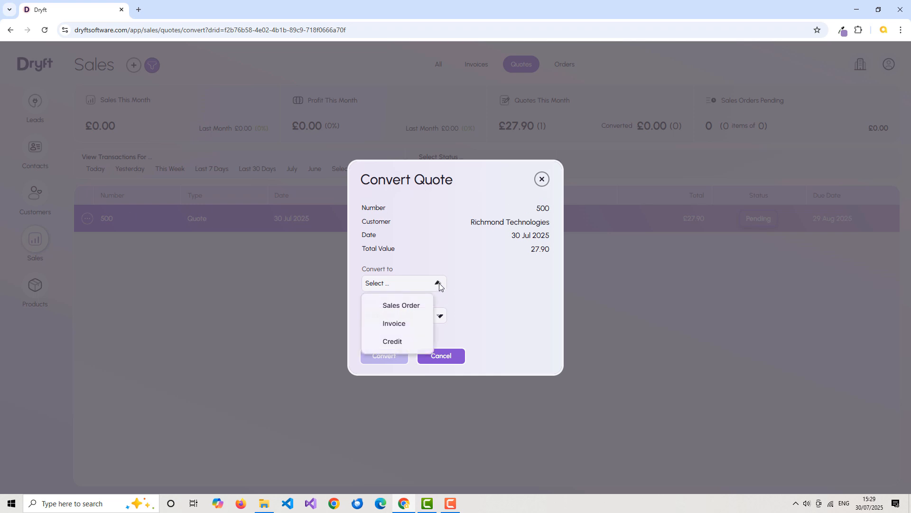
click(420, 307)
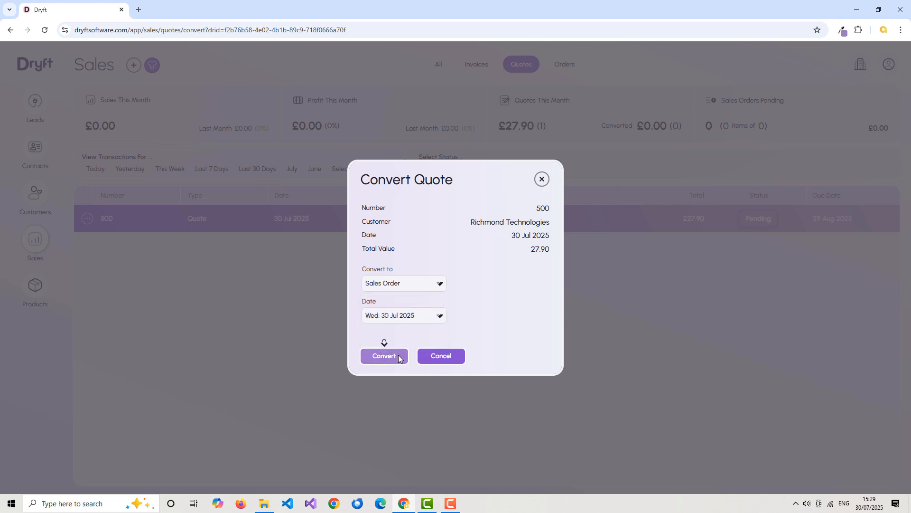
click(397, 357)
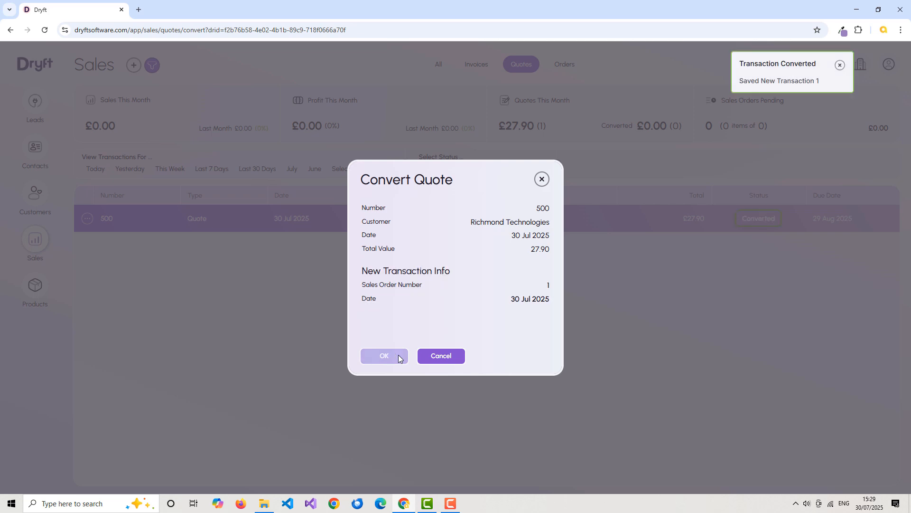
click(538, 182)
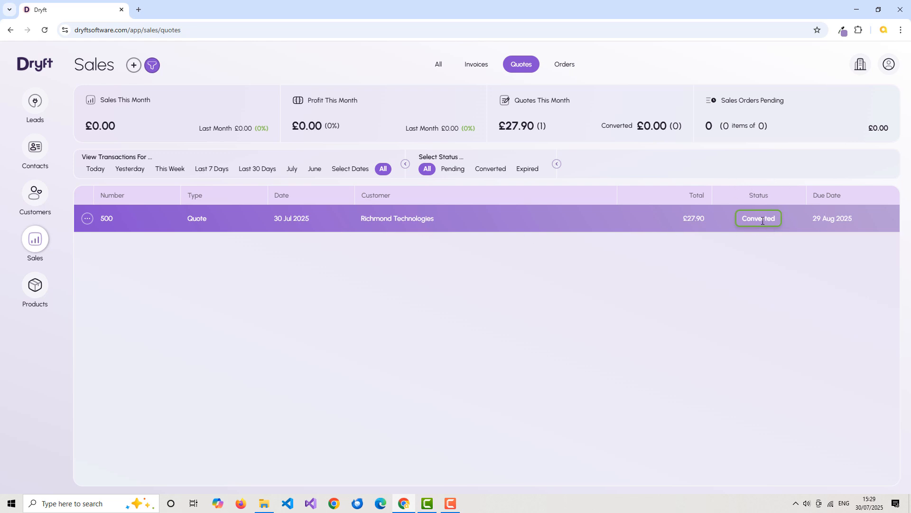
Check the new sales order in the orders list, and show its transaction timeline from the list of all sales.
click(572, 65)
click(301, 220)
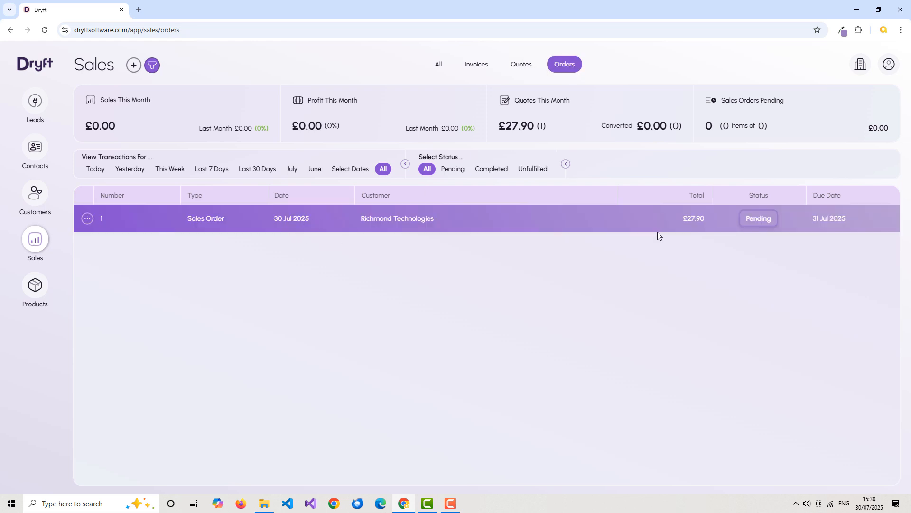
click(439, 67)
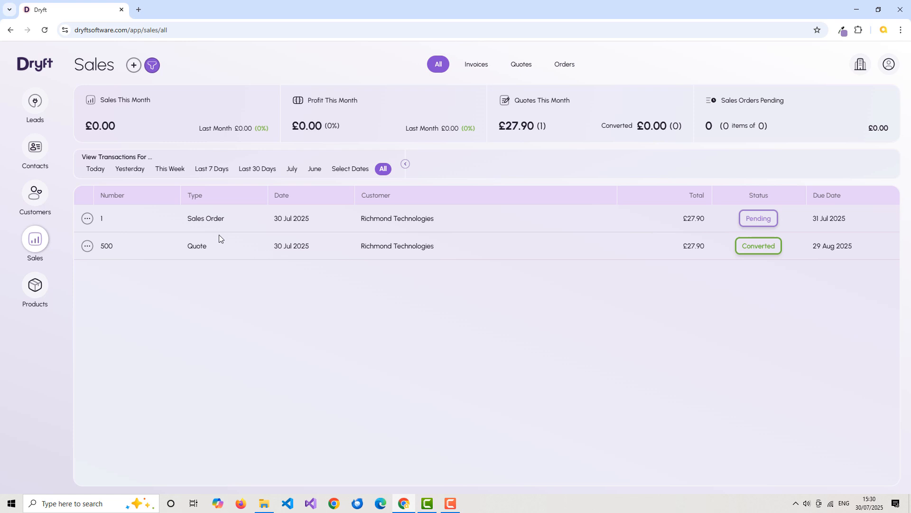
click(87, 218)
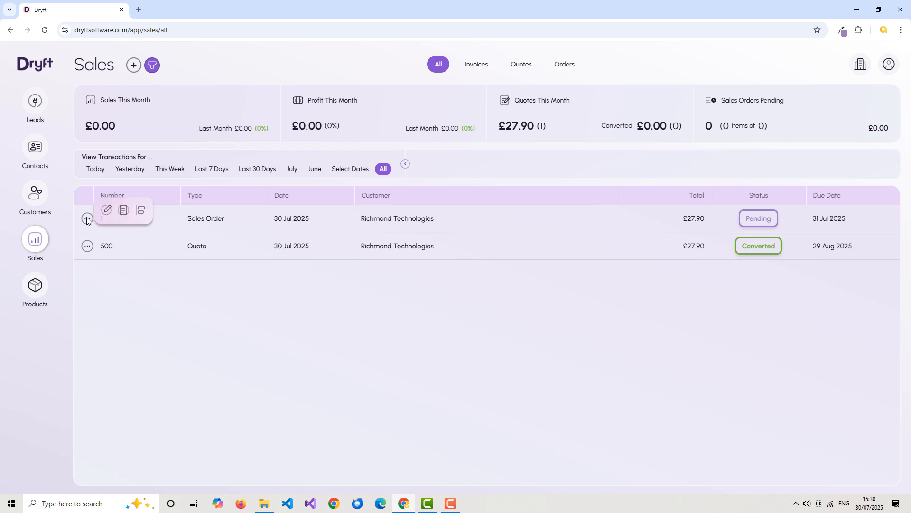
click(141, 211)
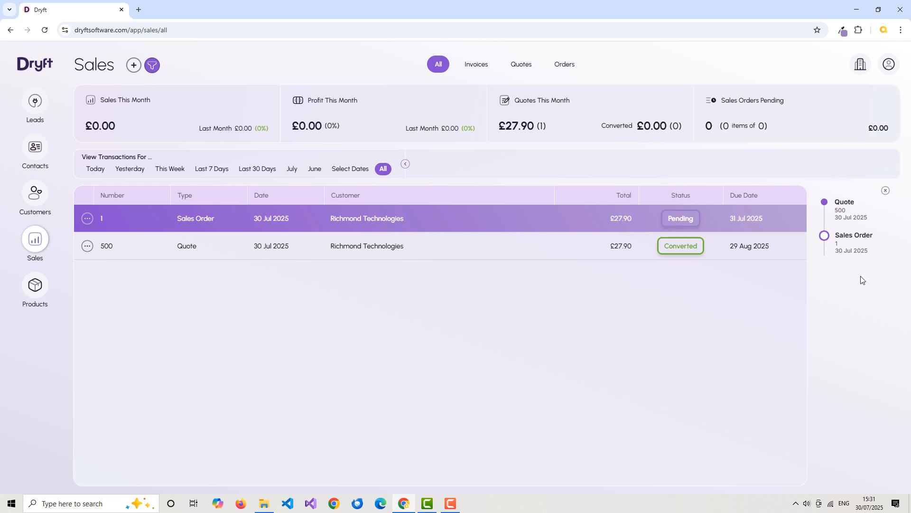
Switch between the linked quote and sales order in the timeline, view their details, and close the timeline.
click(850, 204)
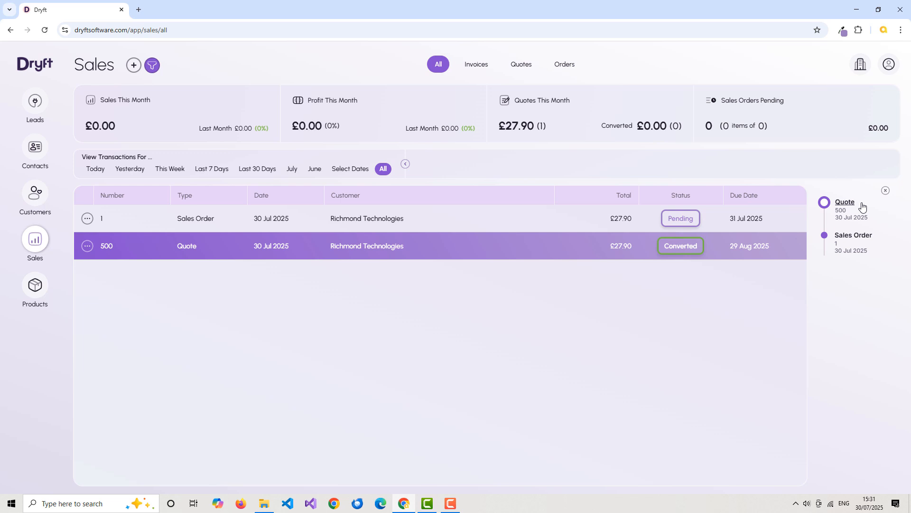
click(545, 247)
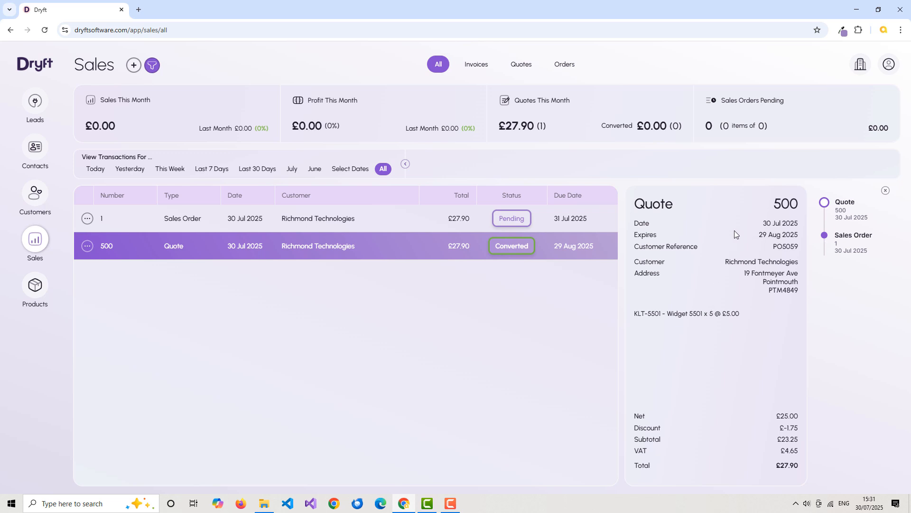
click(859, 239)
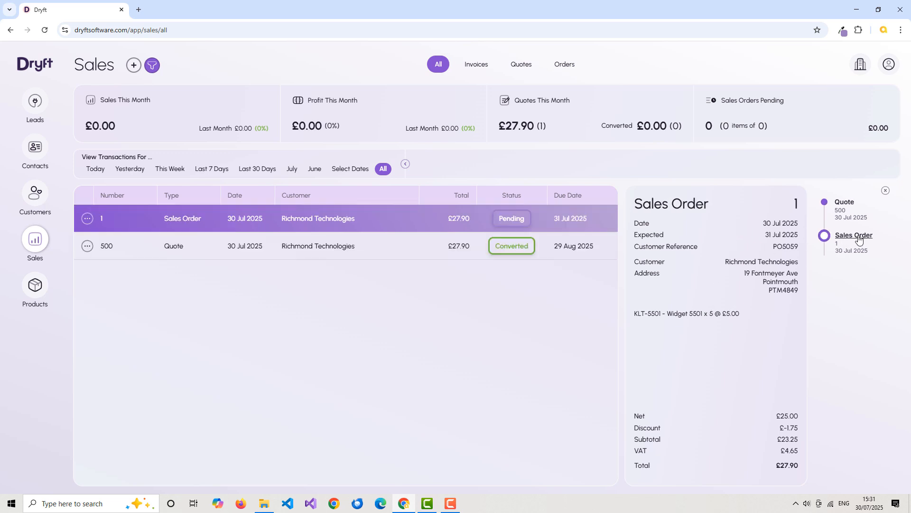
click(851, 205)
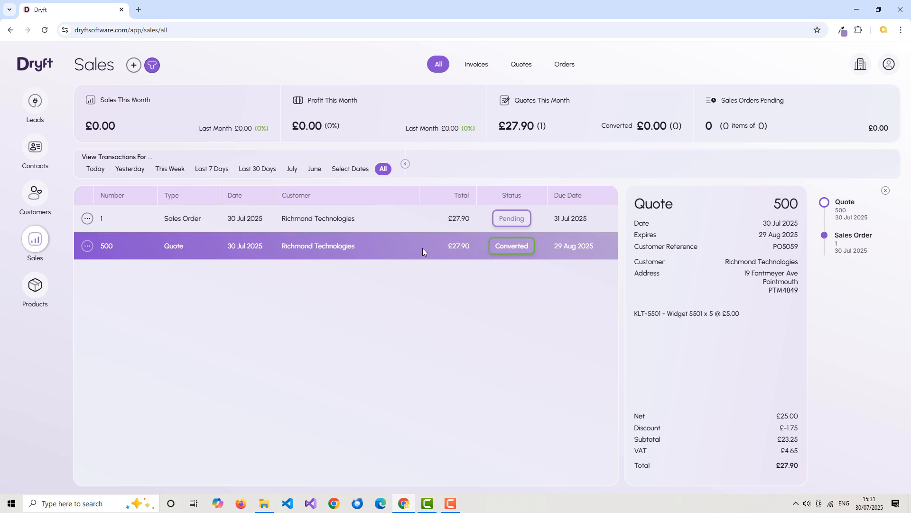
double_click(848, 206)
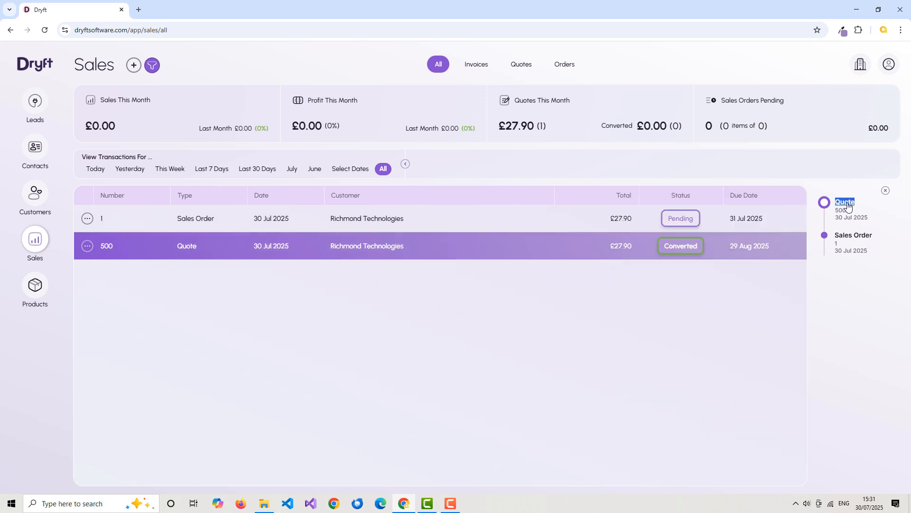
click(885, 191)
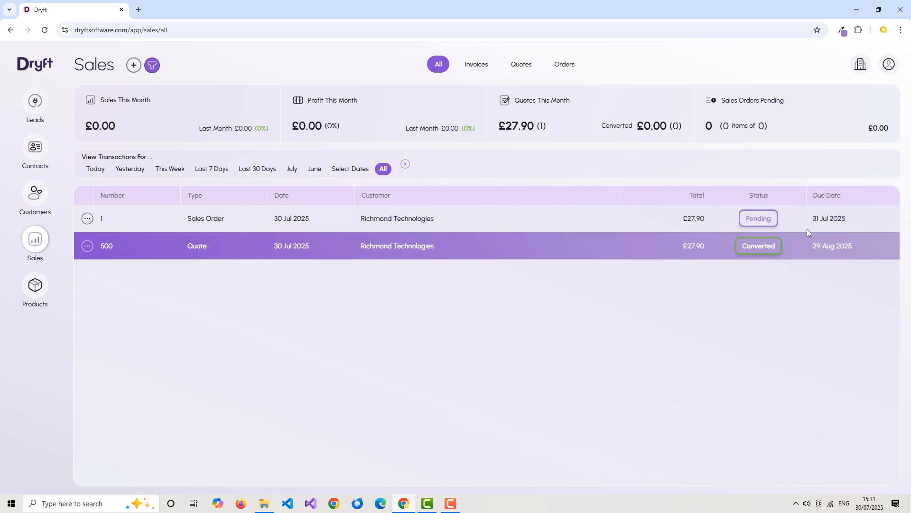
click(616, 256)
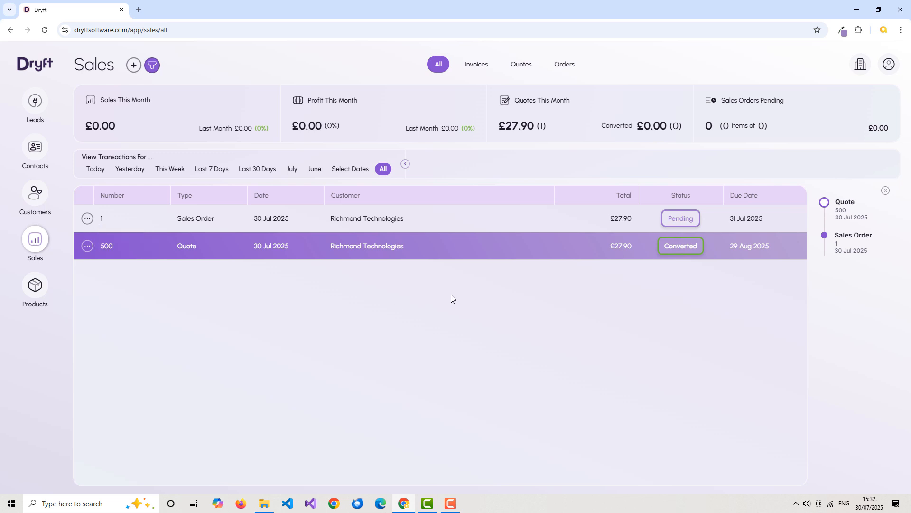
click(886, 191)
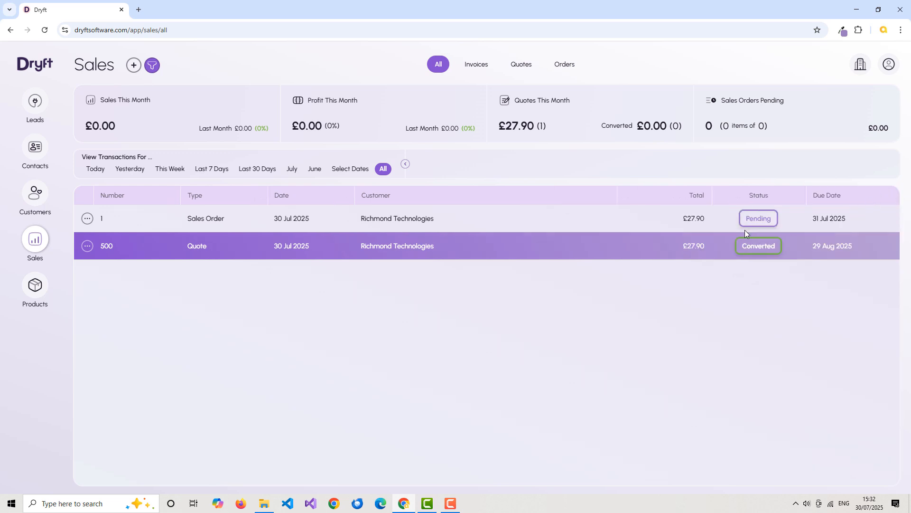
View the Richmond Technologies customer record in its edit form and close it without changes.
click(35, 194)
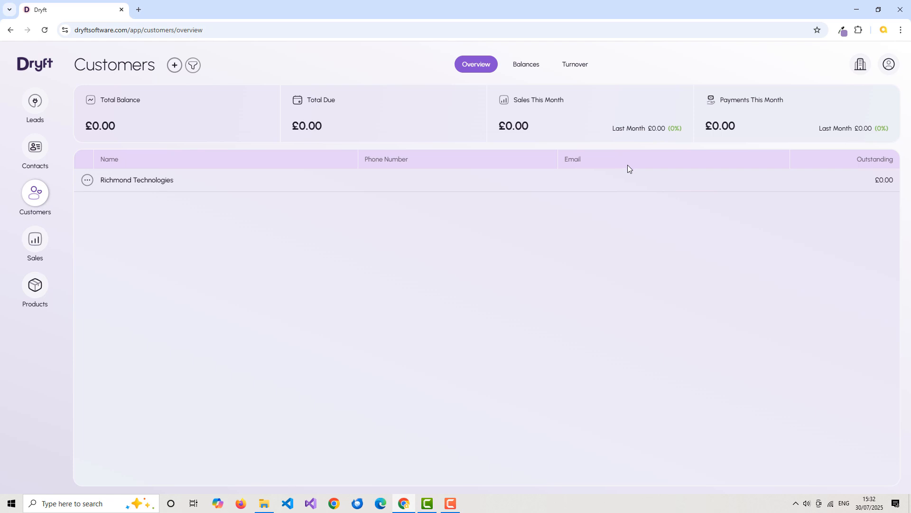
click(87, 181)
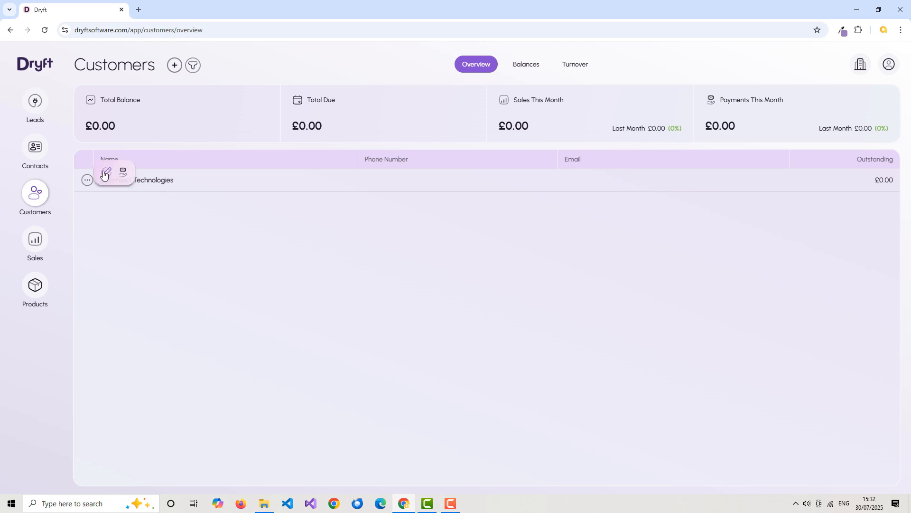
click(107, 174)
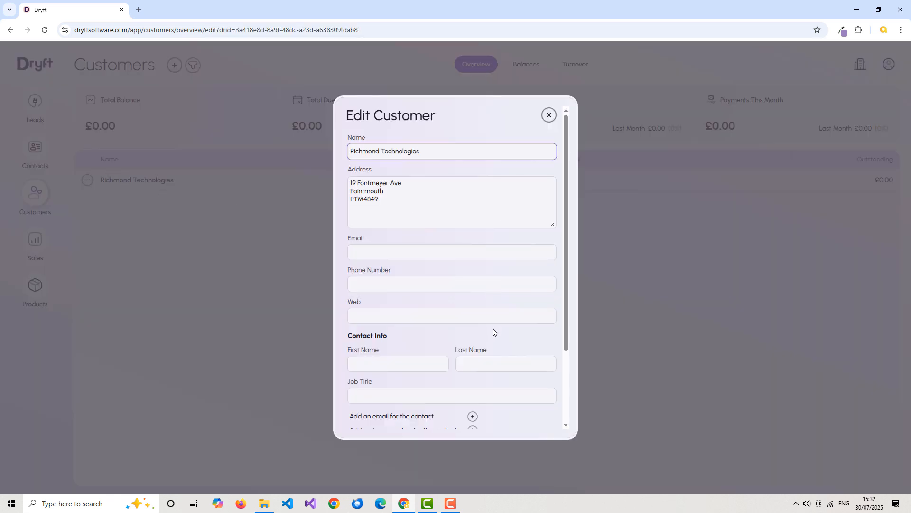
click(550, 115)
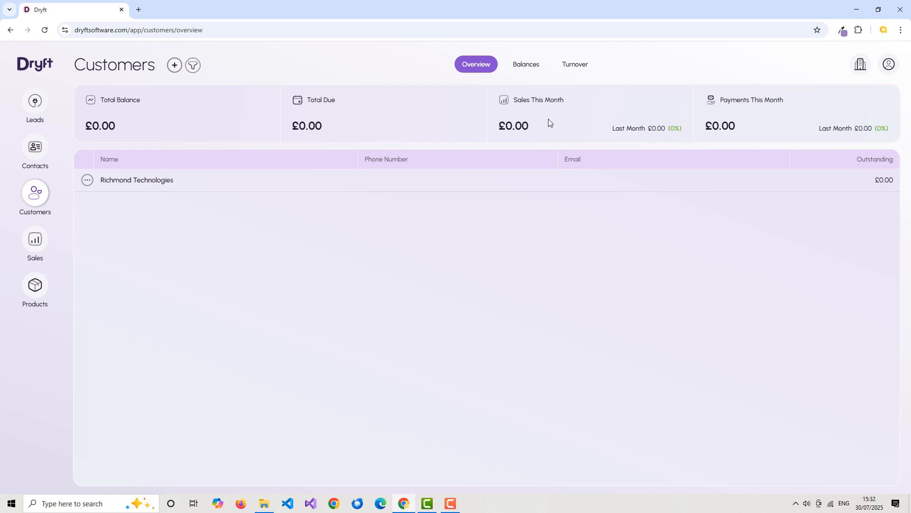
List Richmond Technologies' transactions, and toggle the Orders and Quotes filters off and back on.
click(258, 179)
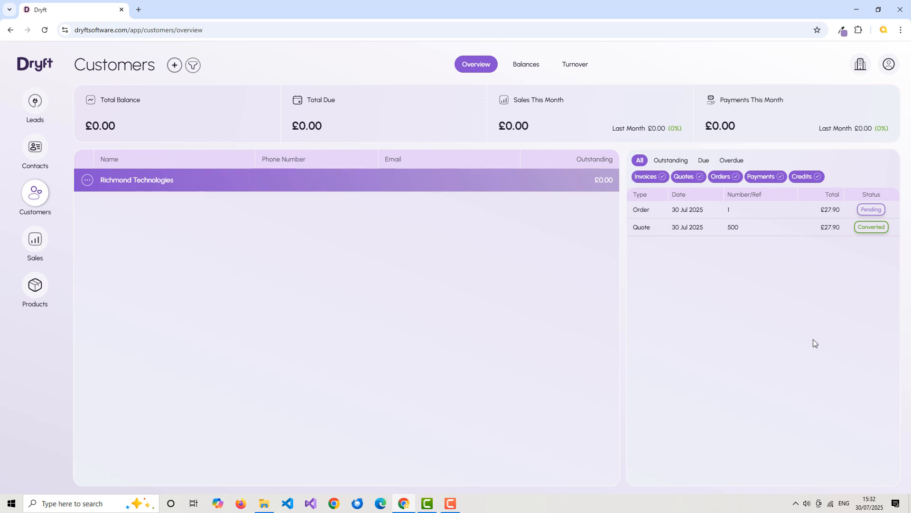
click(735, 179)
click(687, 181)
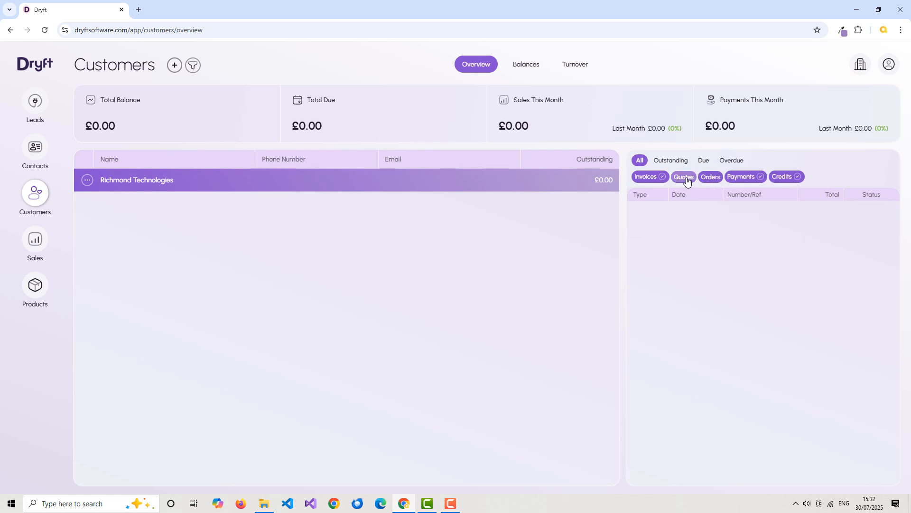
click(686, 180)
click(724, 177)
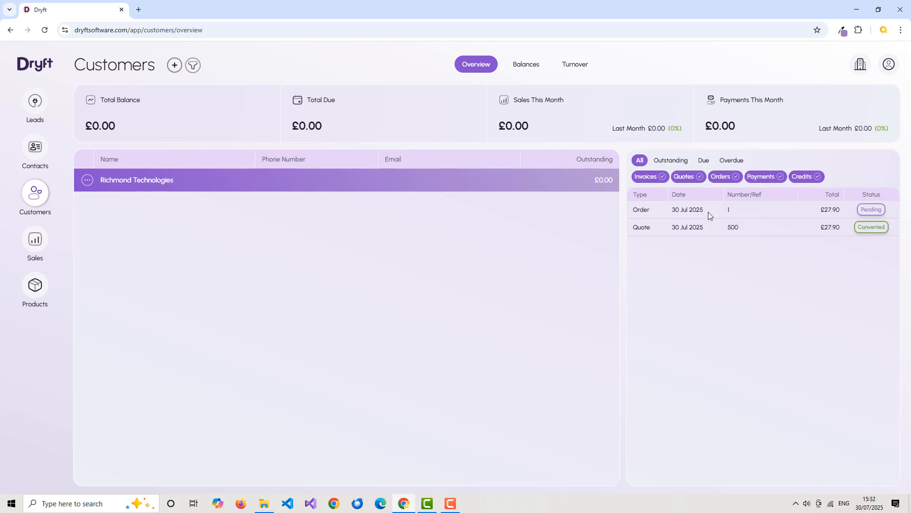
View the sales order's details from the customer's transactions, and open the customer balances overview.
click(650, 210)
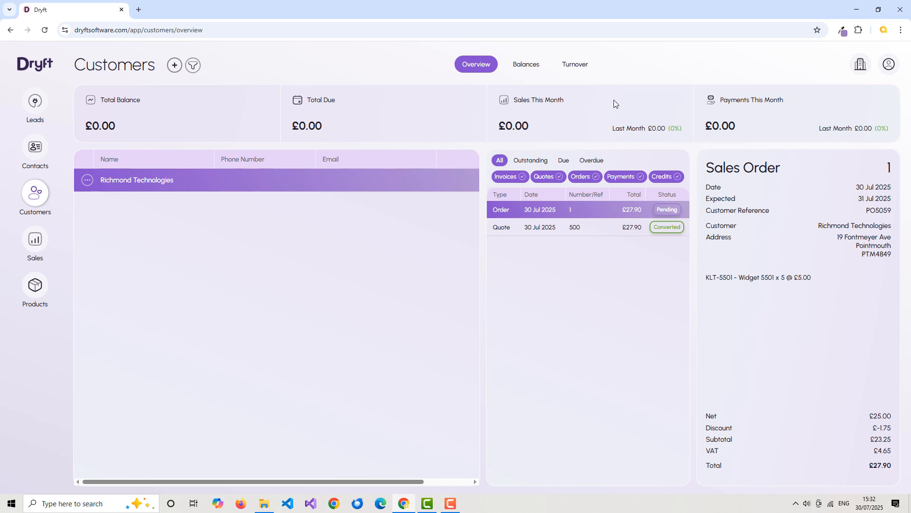
click(527, 68)
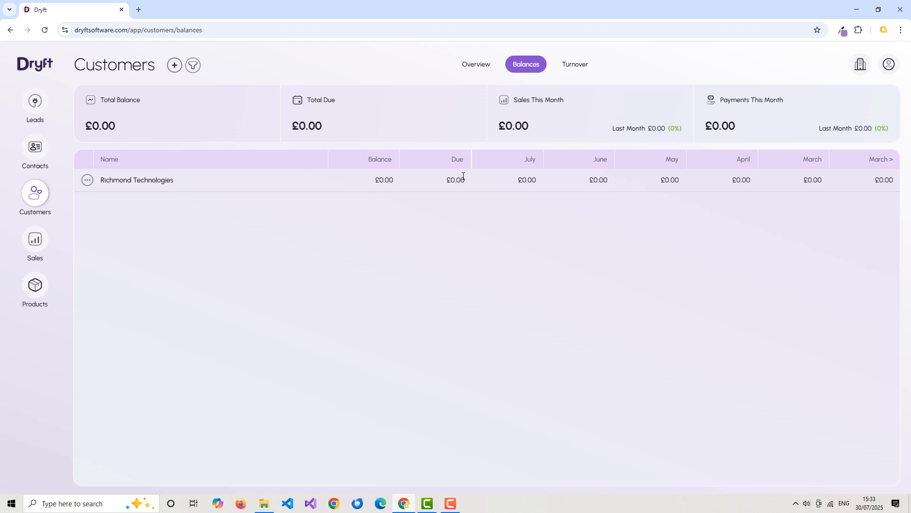
Convert Richmond Technologies' pending sales order in the sales list to an invoice, and close the conversion dialog.
click(35, 238)
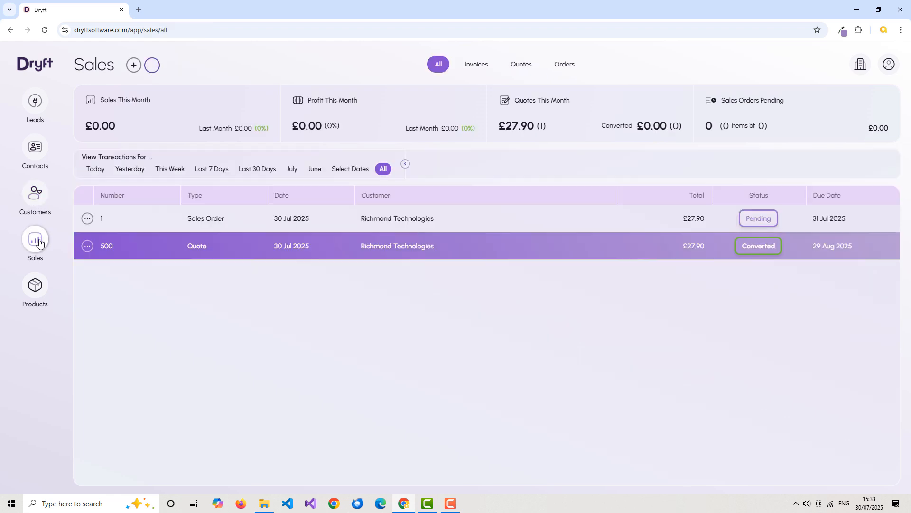
click(88, 218)
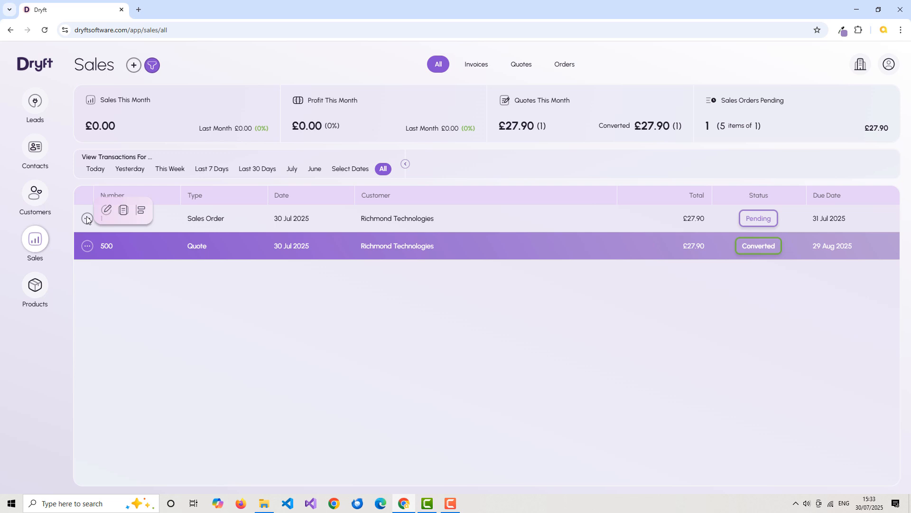
click(123, 214)
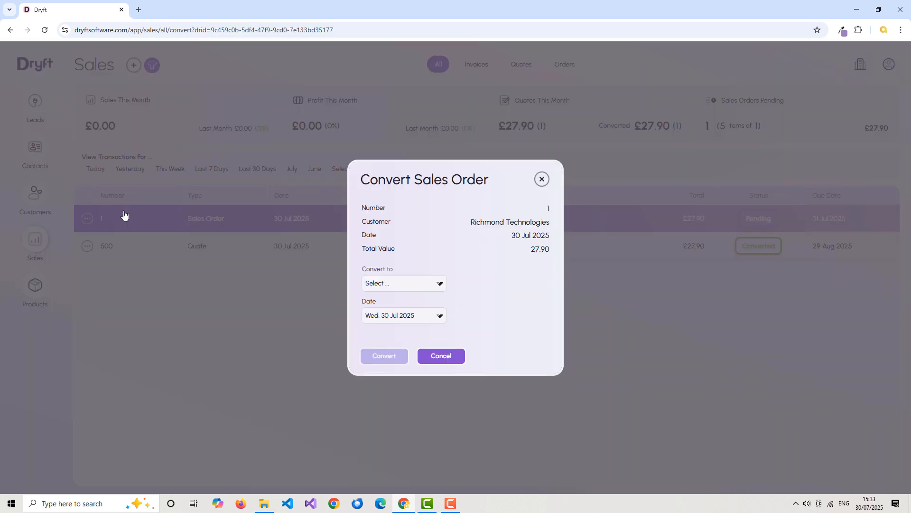
click(441, 282)
click(400, 306)
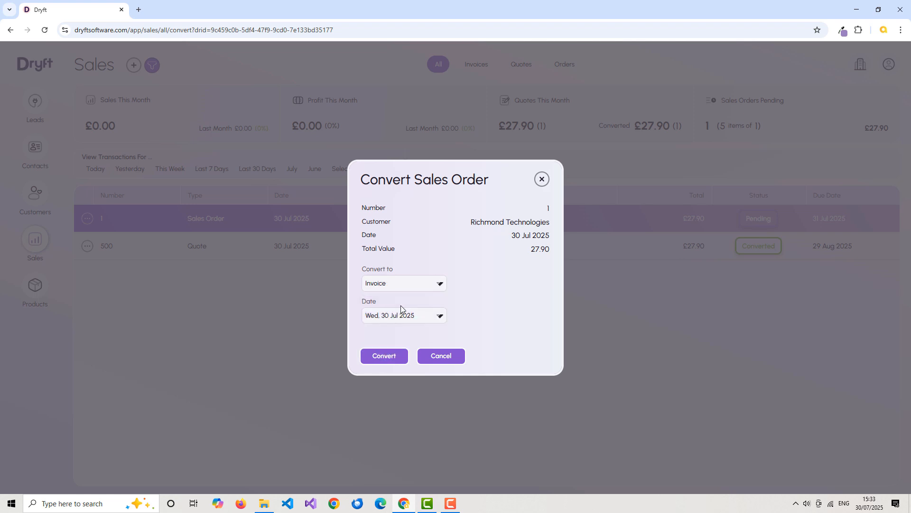
click(399, 359)
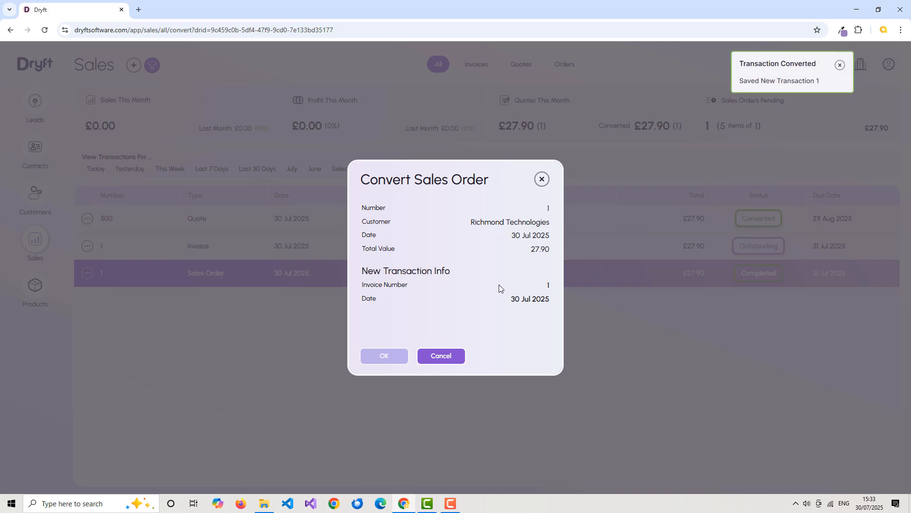
click(460, 356)
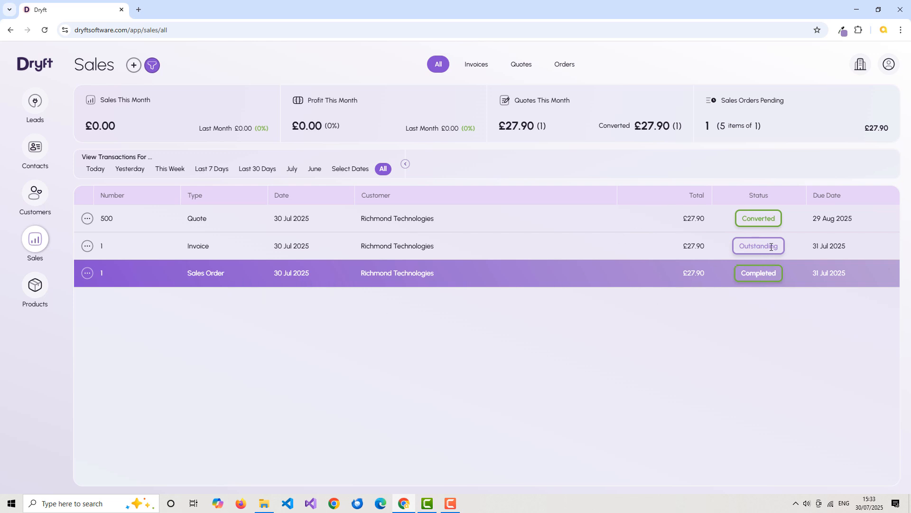
Select the new invoice in the sales list, and view Richmond Technologies' transactions from the customer balances overview.
click(586, 248)
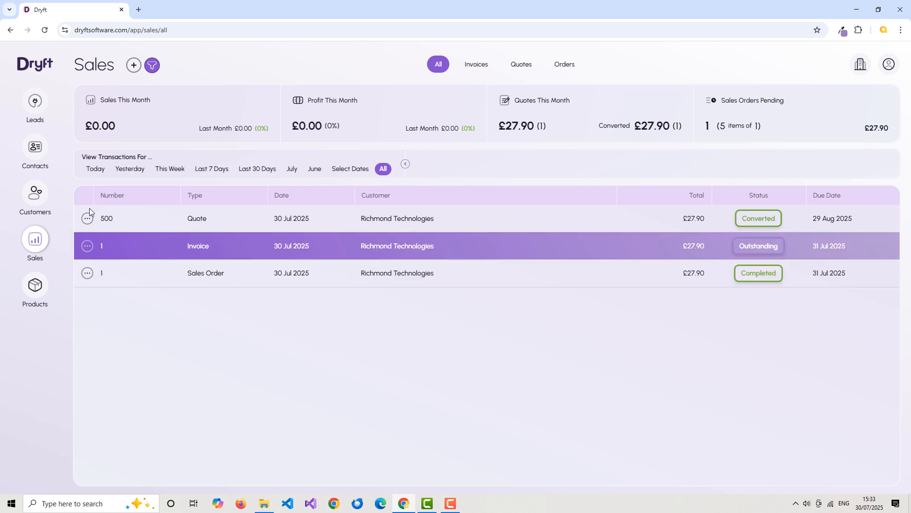
click(38, 196)
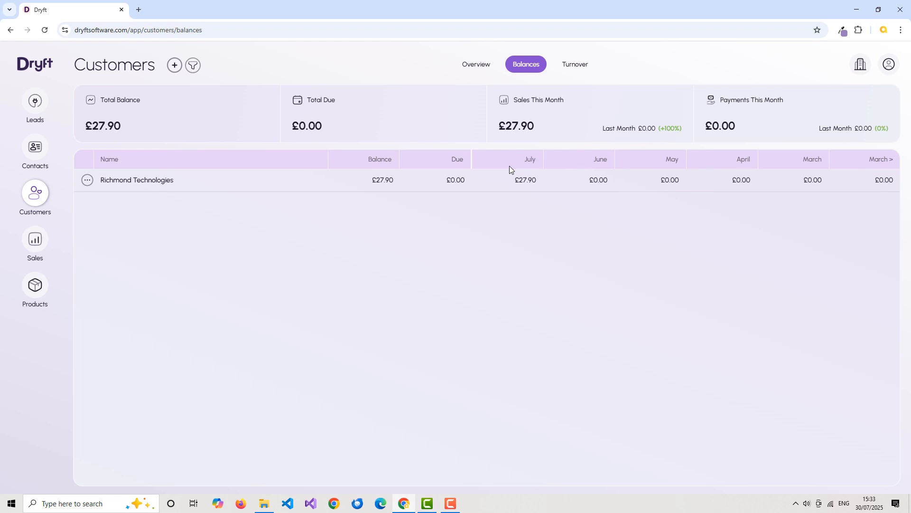
click(315, 179)
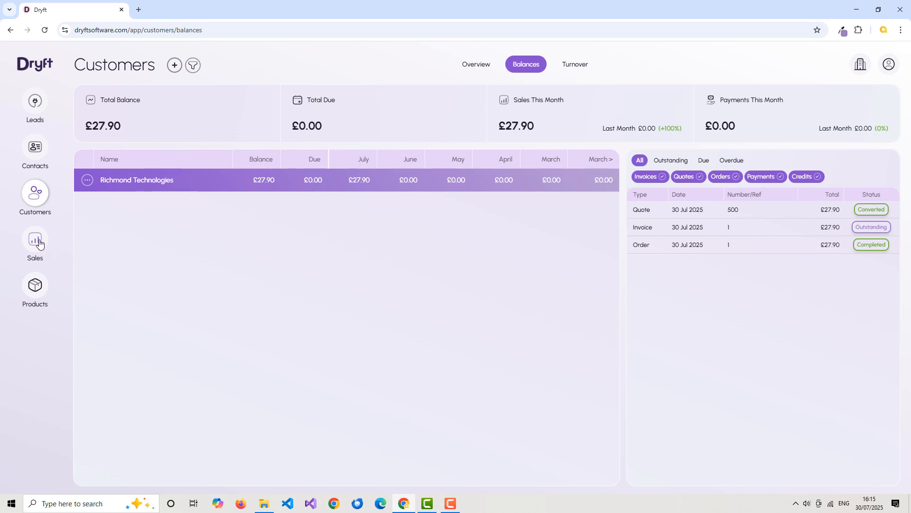
View the products overview with the available actions for Widget 5501, and return to the sales transactions.
click(36, 288)
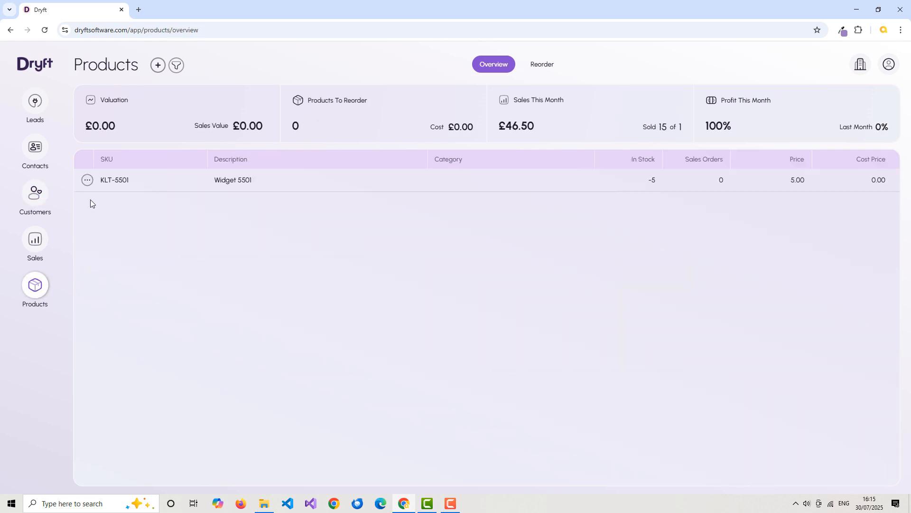
click(88, 180)
click(36, 239)
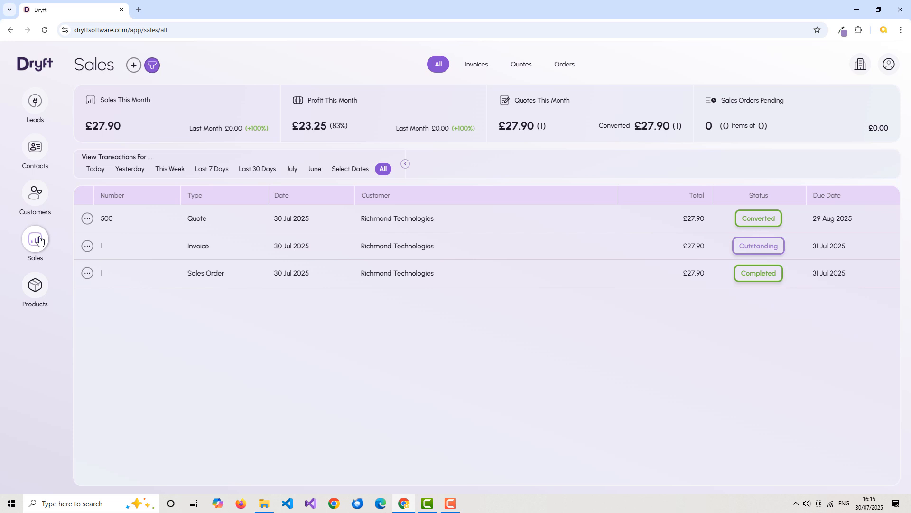